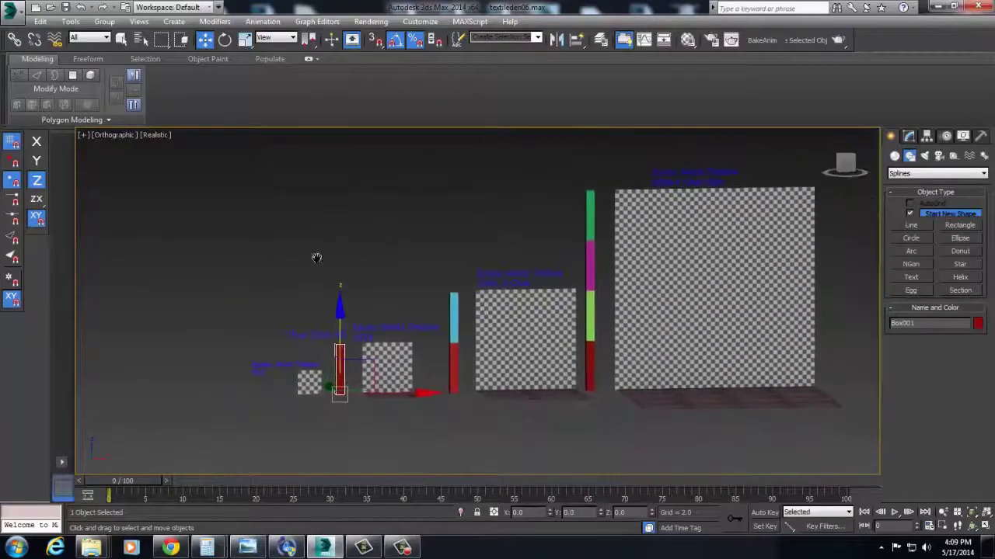
- Look over the row of coloured character-height boxes and checkered texture planes from the smallest to the largest
scroll(379, 311, up, 2)
middle_drag(379, 311, 556, 298)
drag(427, 278, 457, 316)
scroll(457, 316, up, 4)
middle_drag(494, 385, 490, 316)
scroll(490, 315, down, 5)
middle_drag(785, 352, 357, 350)
scroll(402, 364, up, 4)
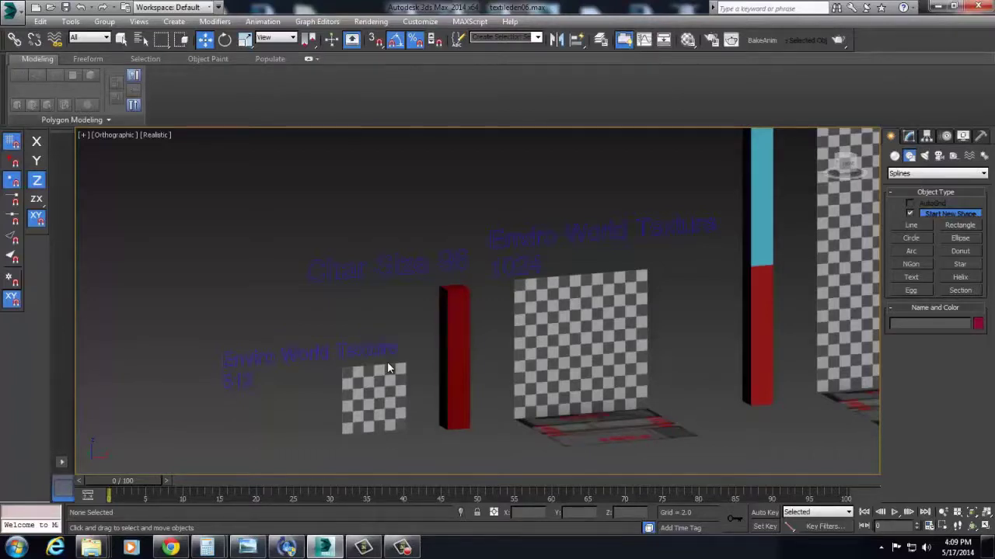
- Switch to the Front view around the red character box, with the transform gizmo hidden and the grid shown
click(461, 306)
key(f)
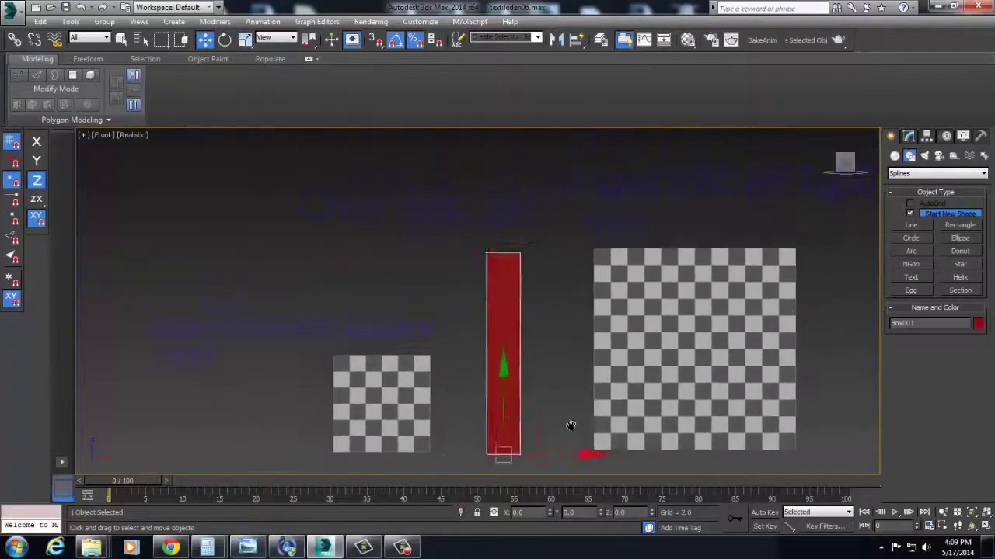
middle_drag(571, 425, 587, 418)
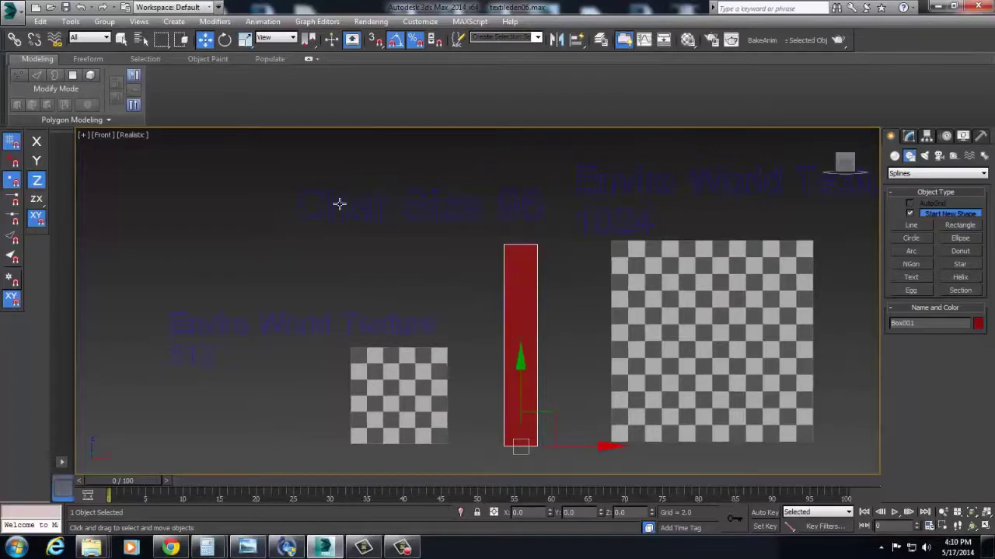
click(512, 207)
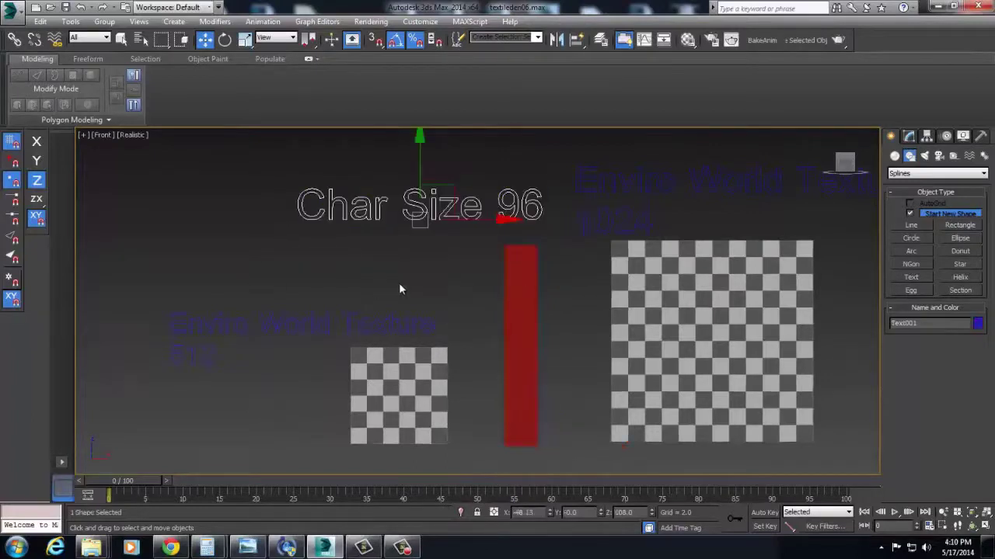
key(x)
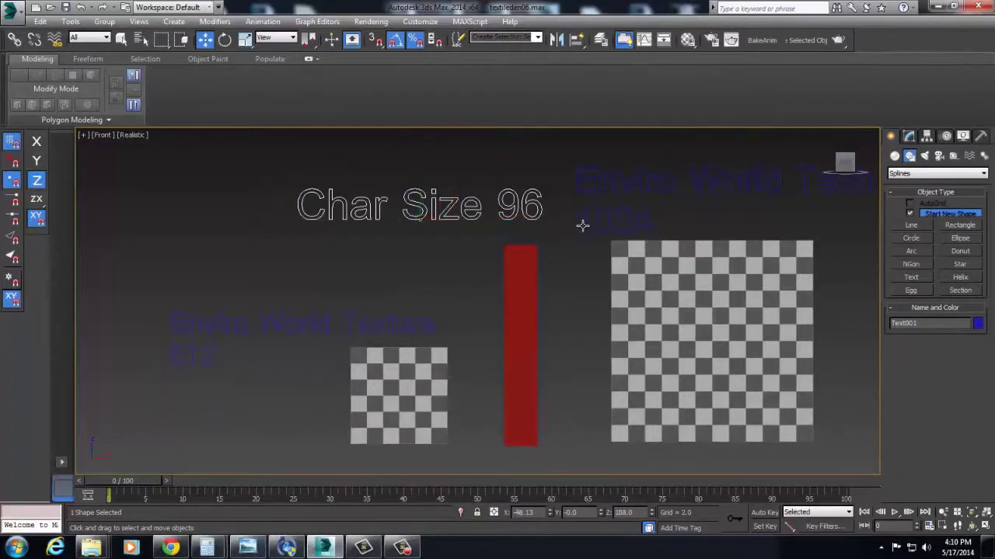
middle_drag(507, 375, 459, 357)
key(g)
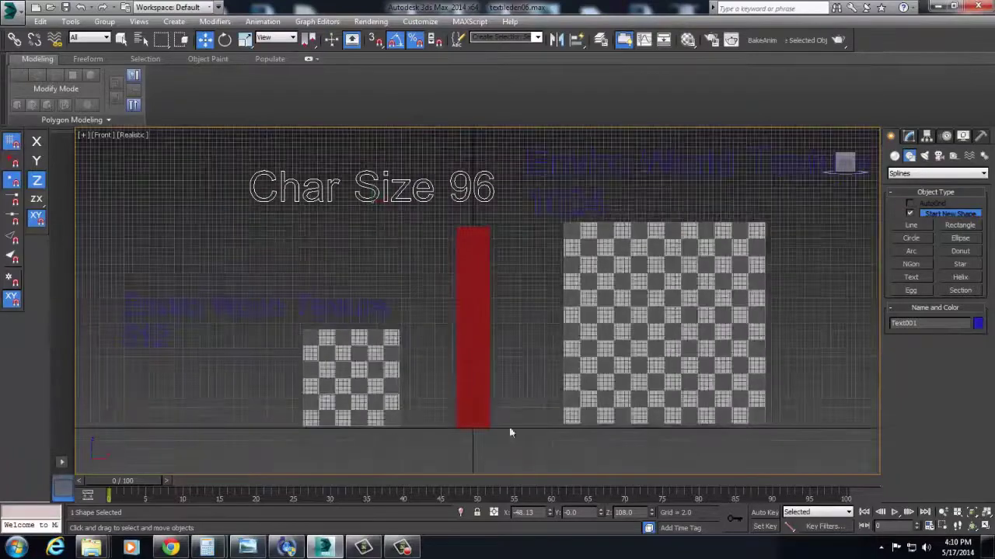
- Check the red character box against the grid and inspect its length, width and height parameters
scroll(500, 401, up, 8)
middle_drag(420, 453, 487, 329)
scroll(484, 197, down, 8)
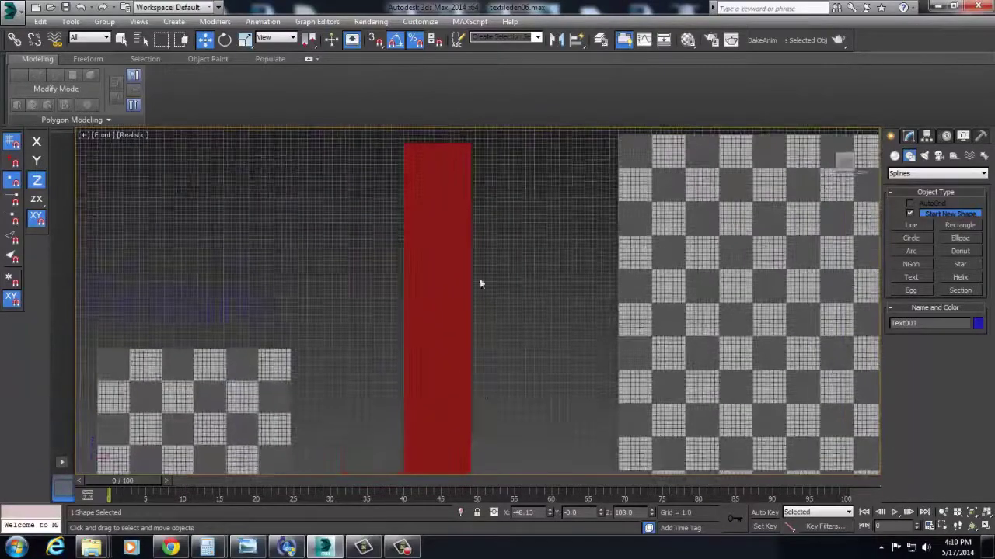
drag(382, 222, 508, 317)
click(910, 136)
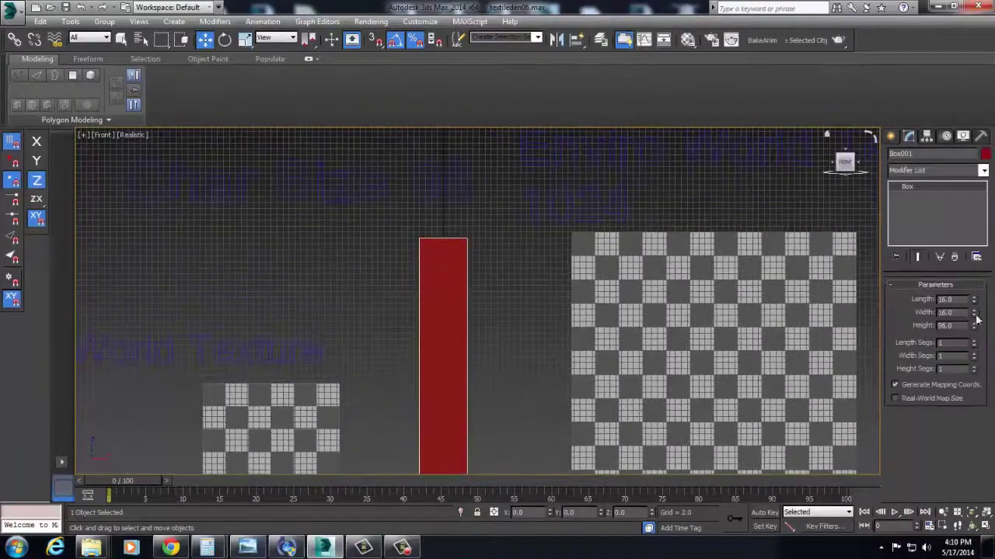
drag(962, 325, 875, 321)
middle_drag(381, 405, 454, 294)
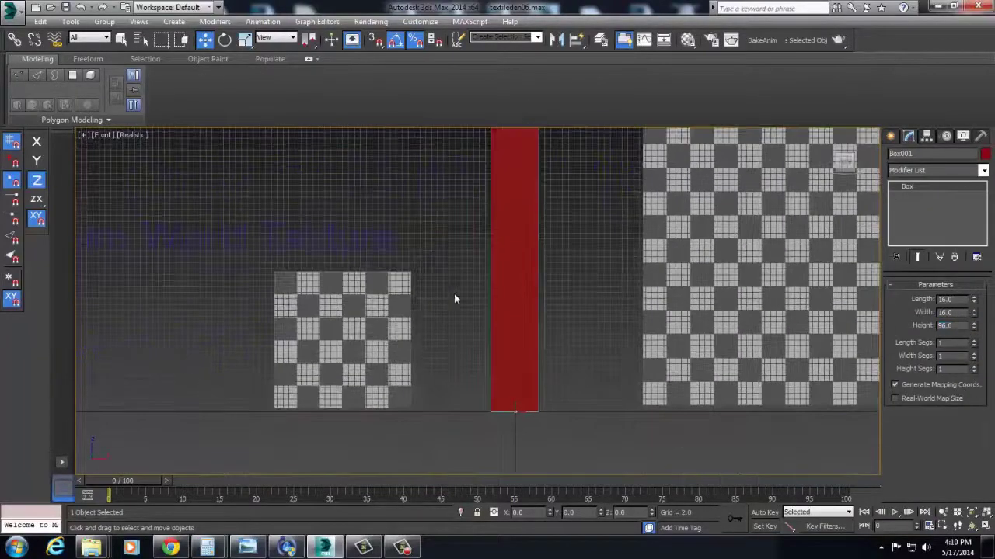
- Compare the red character box with the neighbouring 512 and 1024 checkered planes against the grid
click(456, 296)
scroll(464, 350, down, 4)
scroll(463, 352, up, 2)
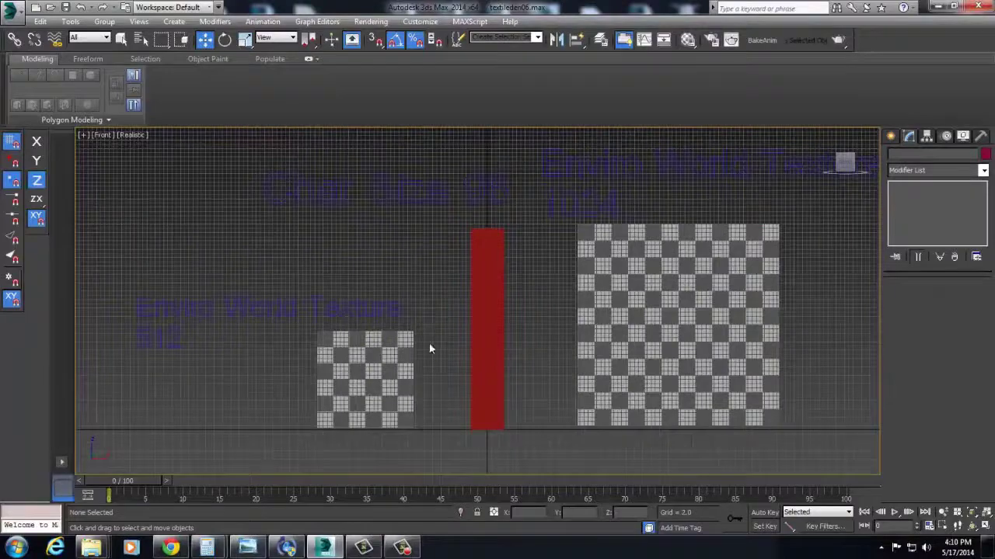
middle_drag(748, 319, 642, 353)
scroll(537, 363, down, 2)
middle_drag(536, 362, 610, 346)
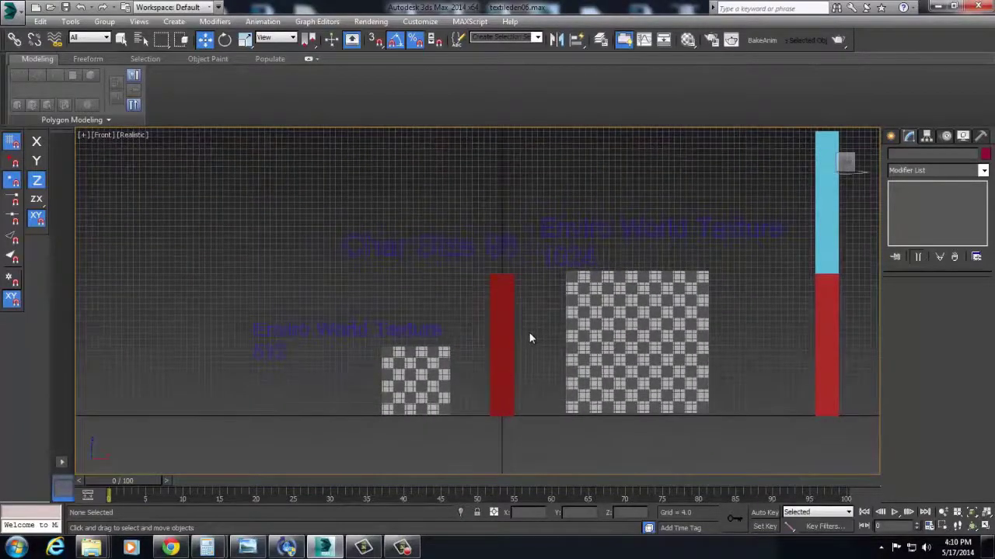
middle_drag(552, 354, 488, 399)
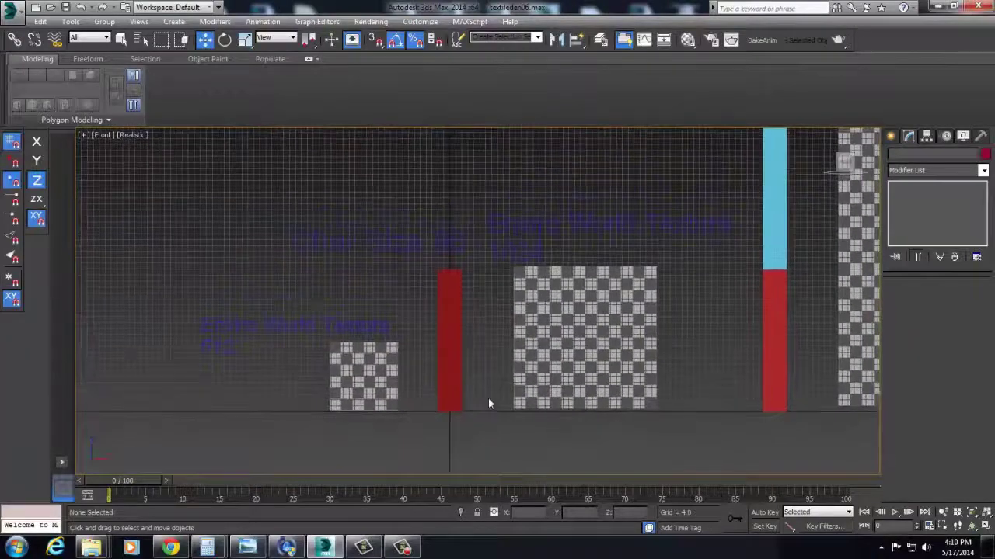
scroll(489, 394, up, 4)
middle_drag(436, 374, 430, 437)
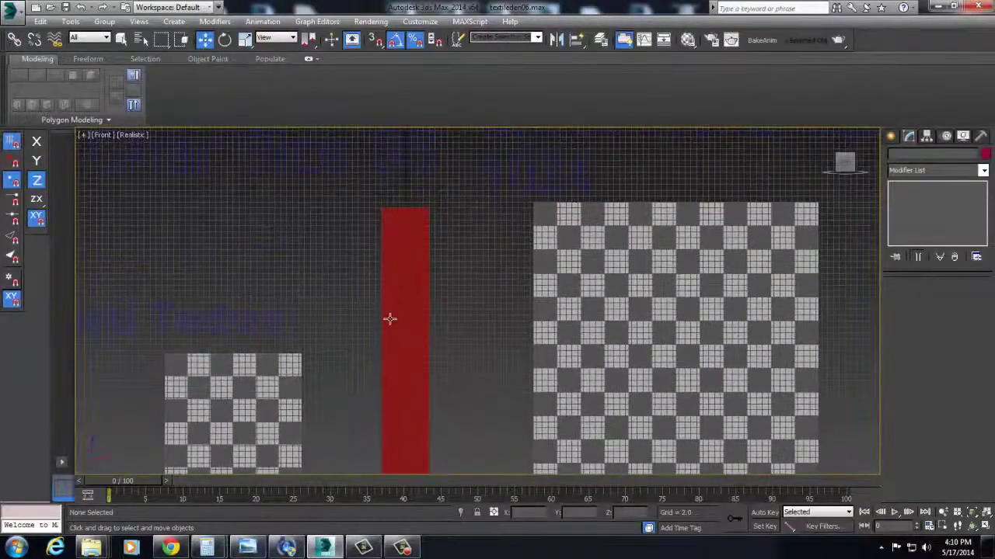
- Inspect the "Enviro World Texture 1024" label, and reselect the red character box to review its dimensions
click(405, 328)
middle_drag(404, 329, 427, 336)
click(517, 218)
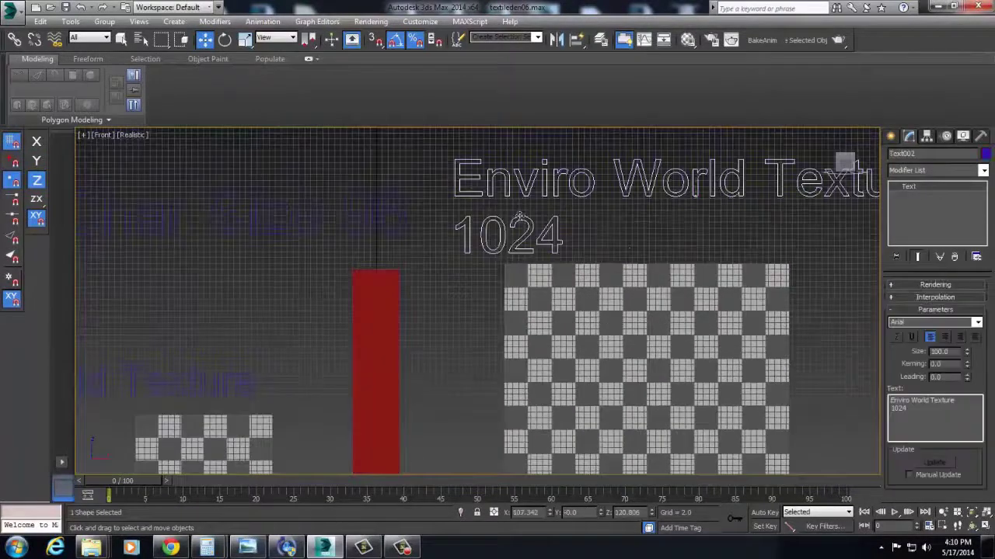
middle_drag(321, 364, 492, 304)
scroll(541, 346, down, 2)
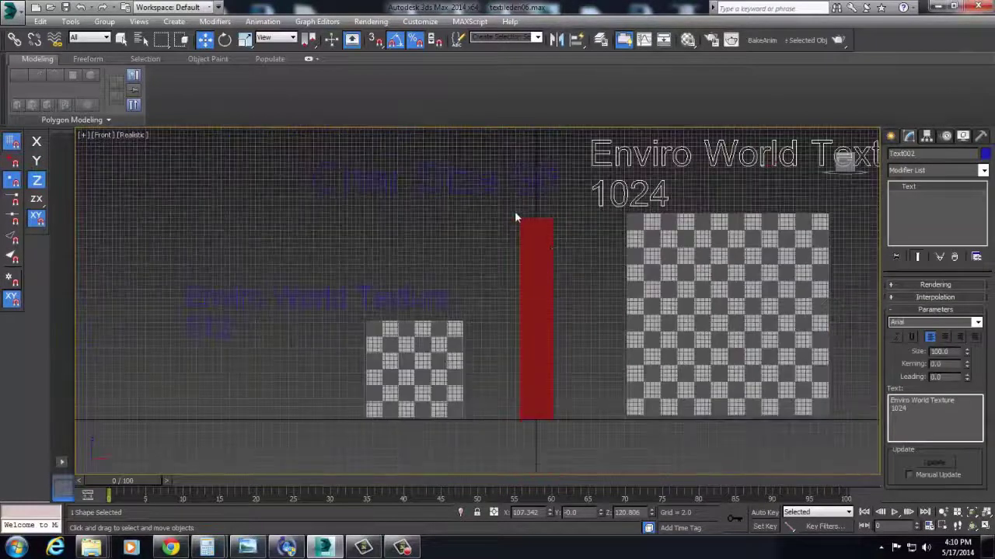
drag(514, 212, 555, 423)
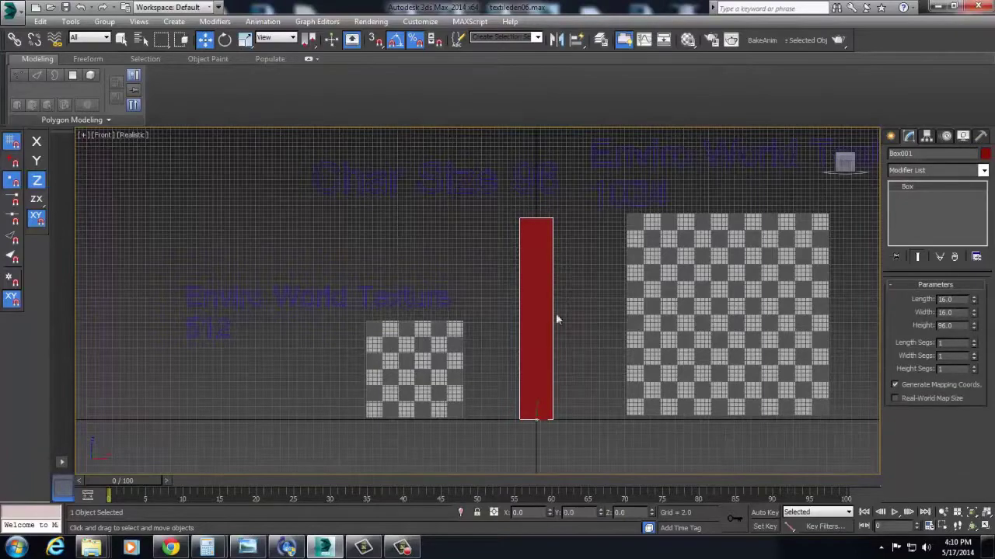
middle_drag(555, 317, 536, 372)
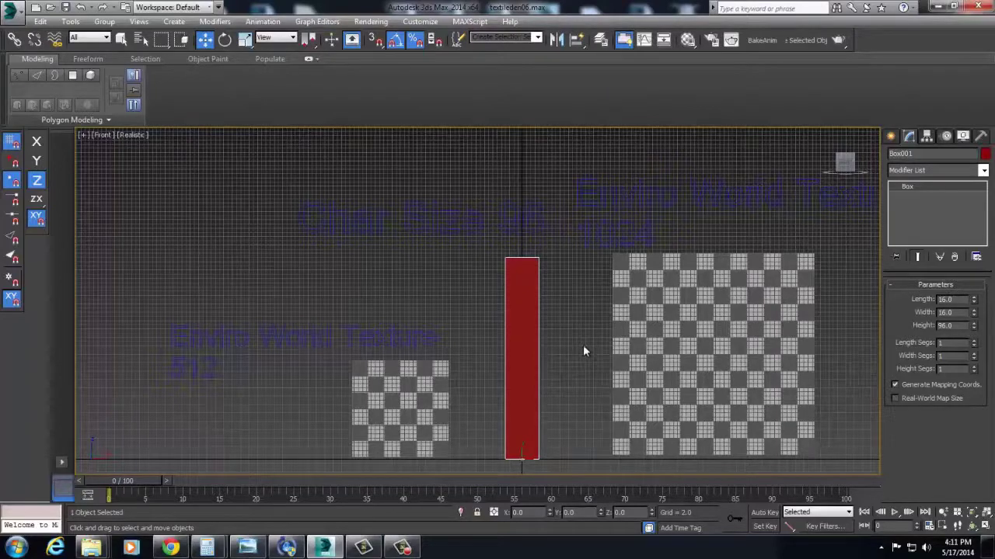
- Switch to the Perspective view and frame the whole row of boxes and checkered planes with nothing selected
key(p)
scroll(584, 342, down, 3)
scroll(539, 335, up, 2)
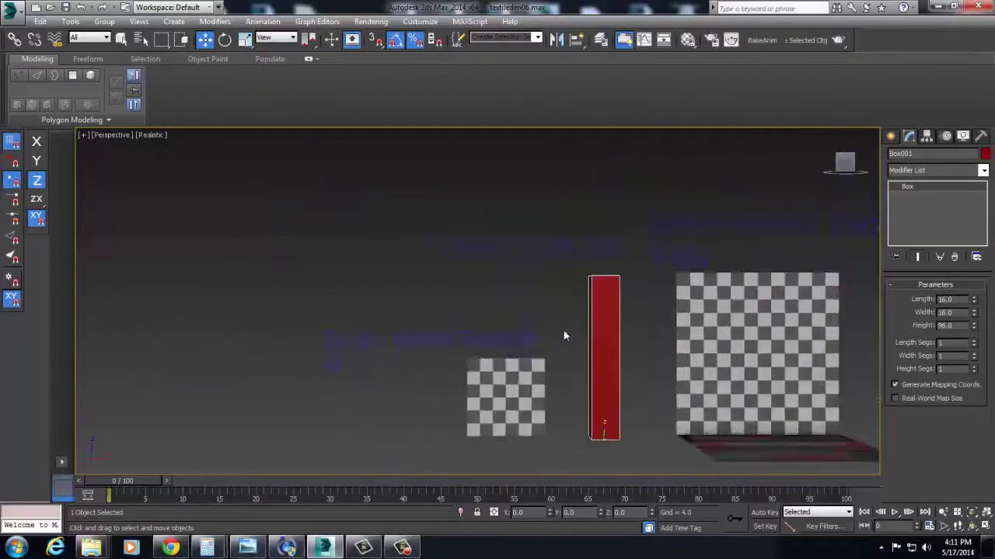
click(565, 335)
middle_drag(565, 336, 514, 310)
scroll(558, 250, down, 2)
middle_drag(544, 233, 342, 256)
scroll(342, 256, down, 4)
middle_drag(334, 222, 180, 260)
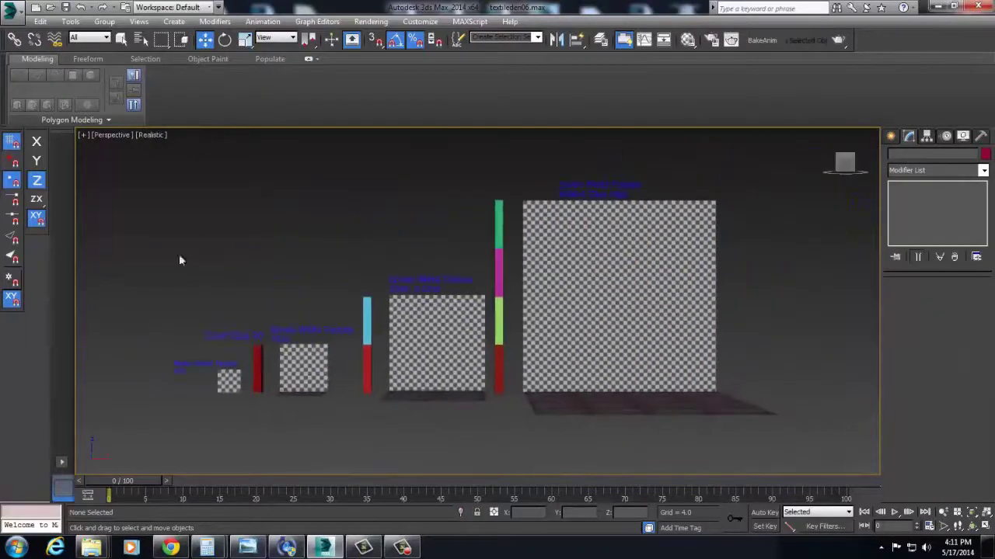
- Inspect the "Char Size 96" label and the "Enviro World Texture 1024" label in the Perspective view
scroll(546, 339, up, 6)
scroll(741, 308, down, 3)
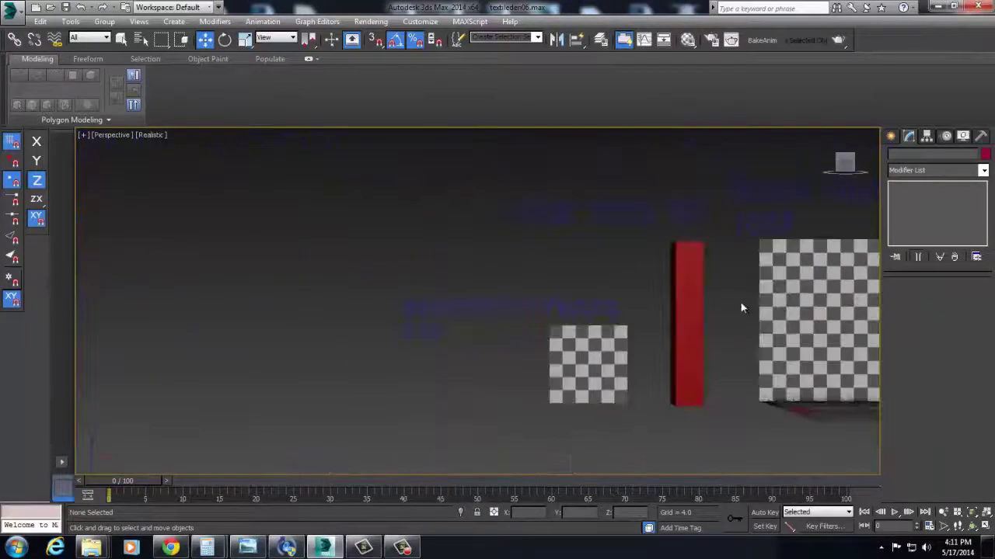
scroll(740, 308, up, 2)
click(584, 218)
scroll(586, 272, down, 2)
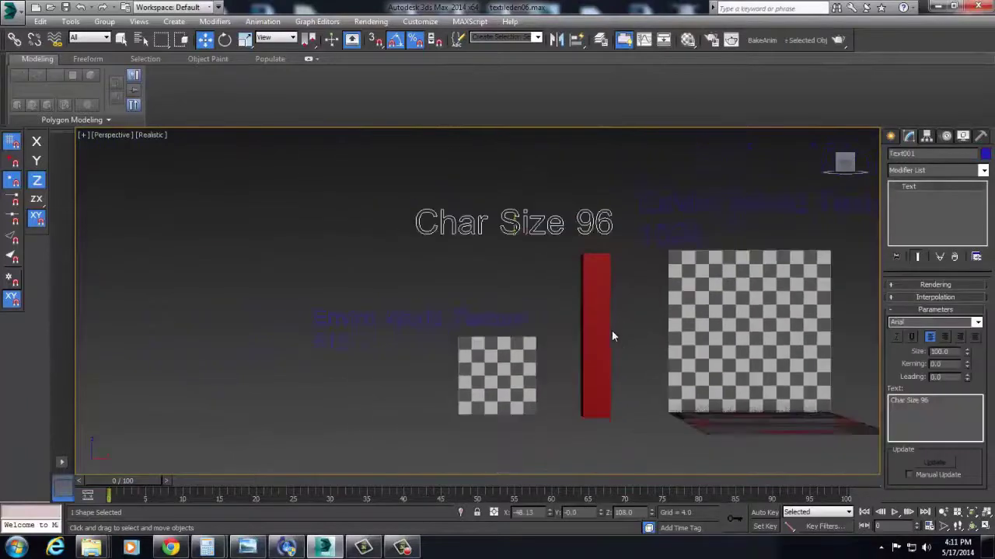
click(681, 239)
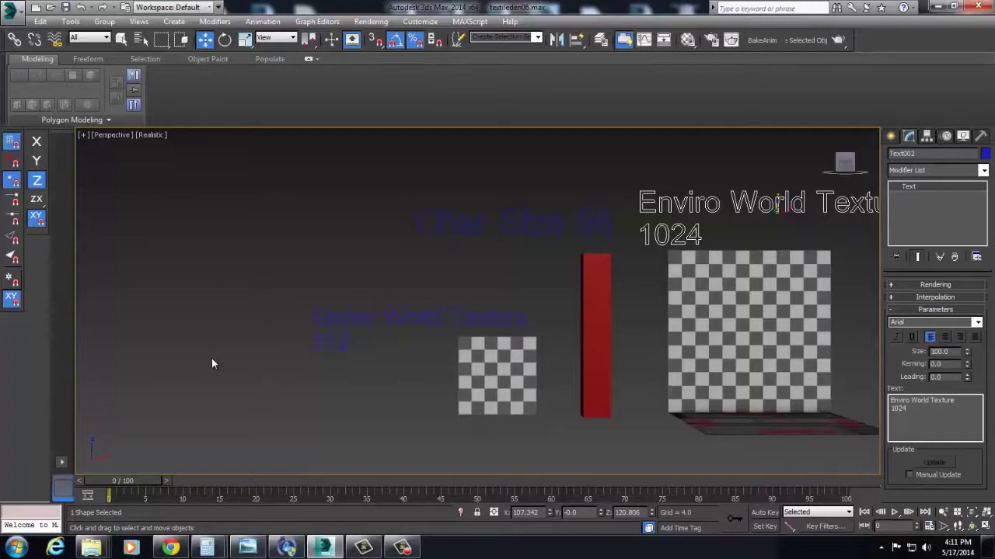
- Compare the size parameters of the 1024 checkered plane with those of the red character box
middle_drag(675, 247, 594, 275)
alt+middle_drag(456, 315, 639, 345)
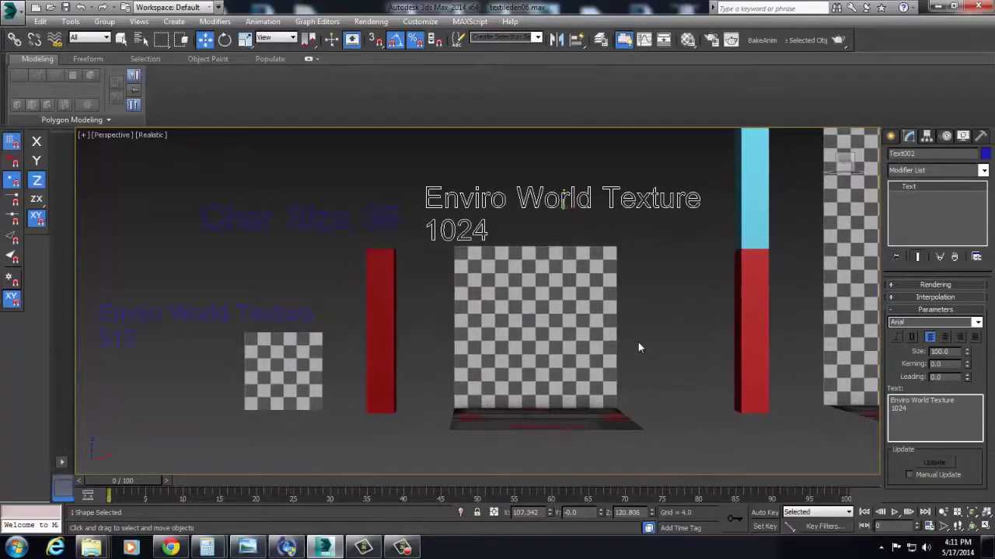
middle_drag(546, 401, 628, 421)
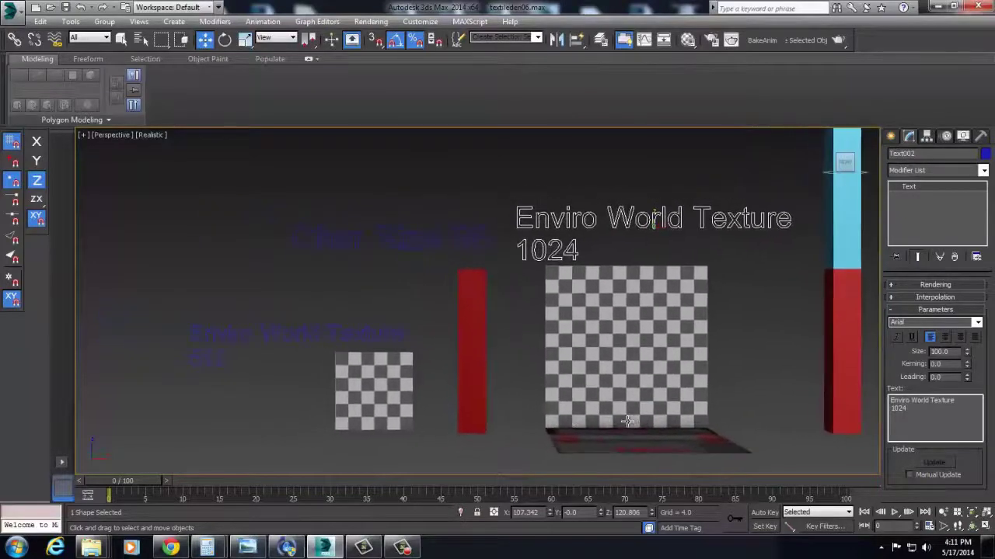
click(625, 353)
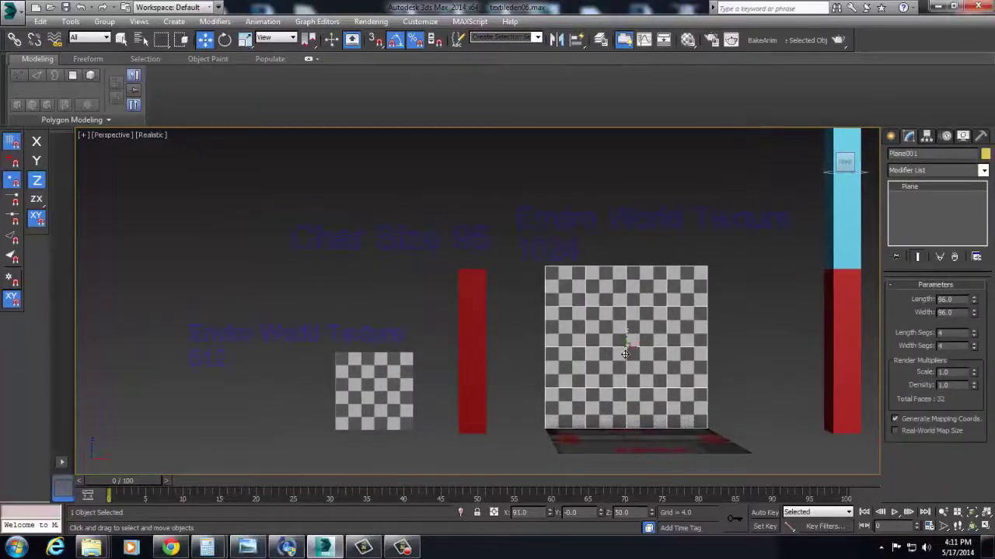
click(502, 437)
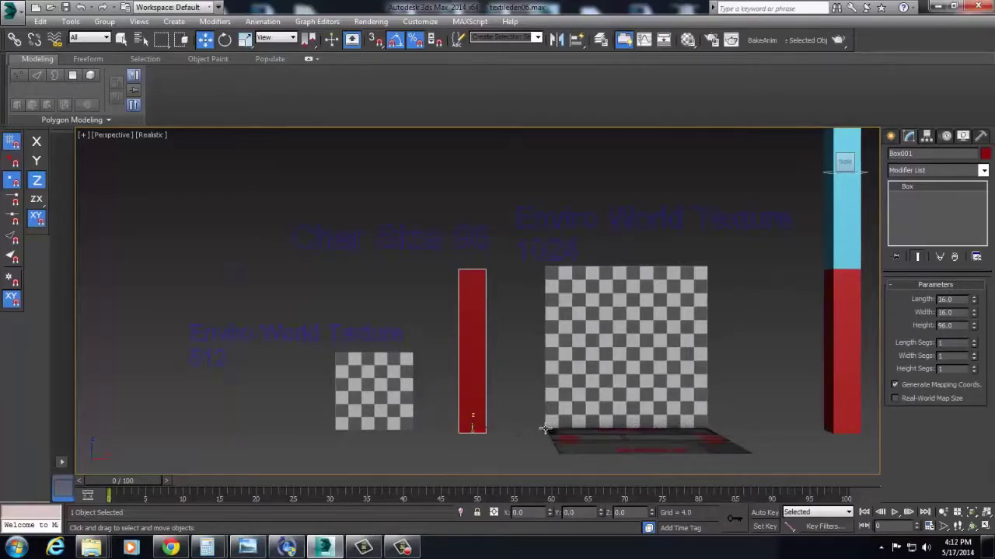
- Examine the 512 checkered plane's UVW Xform tiling and the length and width of its base Plane
middle_drag(553, 428, 490, 464)
scroll(600, 340, down, 5)
middle_drag(600, 340, 683, 313)
scroll(683, 313, up, 2)
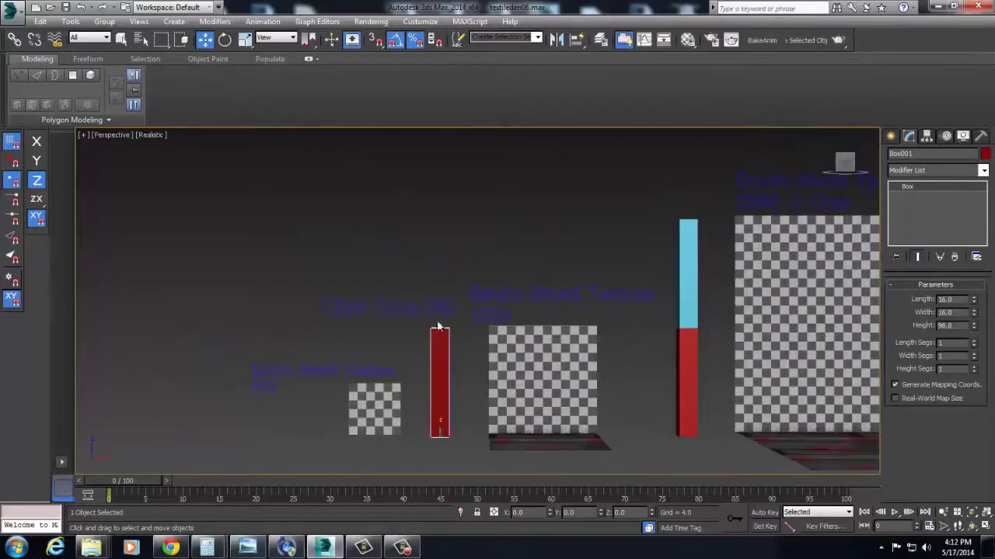
click(433, 305)
scroll(488, 378, up, 4)
middle_drag(488, 378, 673, 361)
scroll(574, 346, down, 2)
click(573, 347)
click(498, 361)
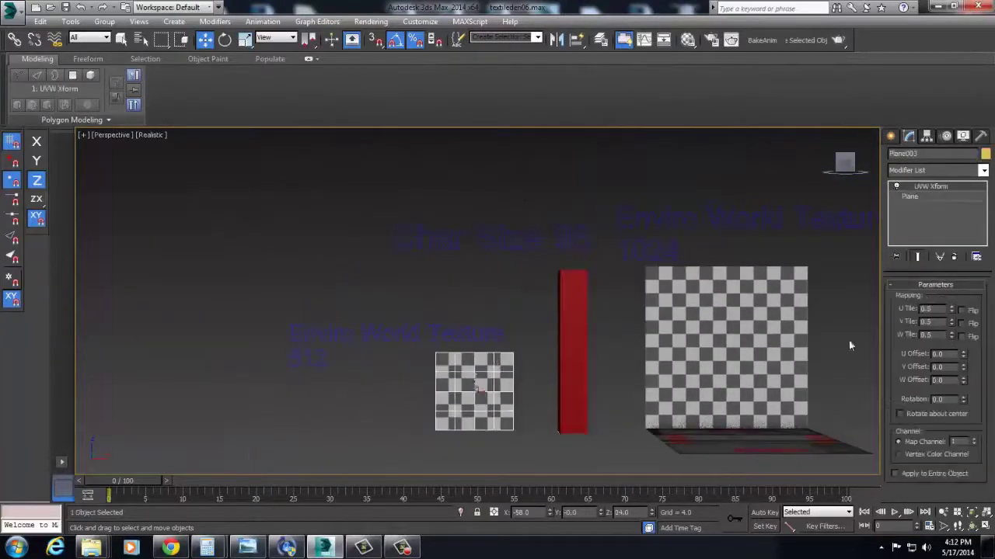
click(911, 197)
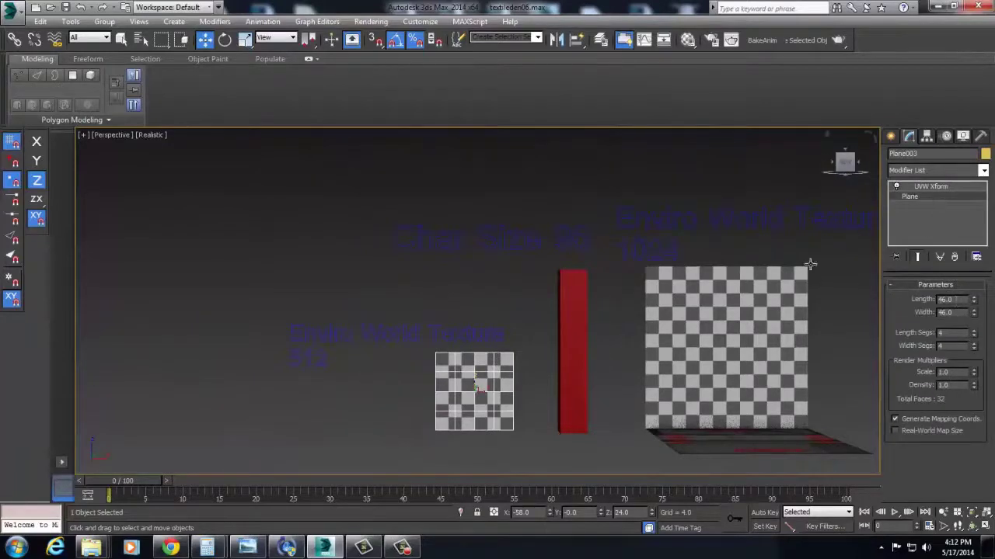
- Inspect the "Enviro World Texture 512" label and the parameters of the 1024 checkered plane
drag(308, 375, 315, 378)
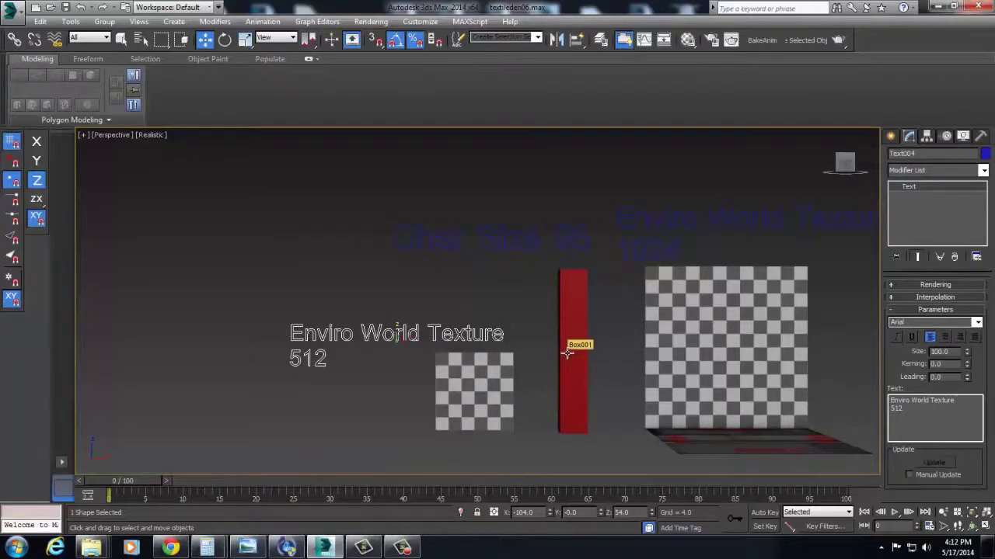
middle_drag(568, 353, 478, 333)
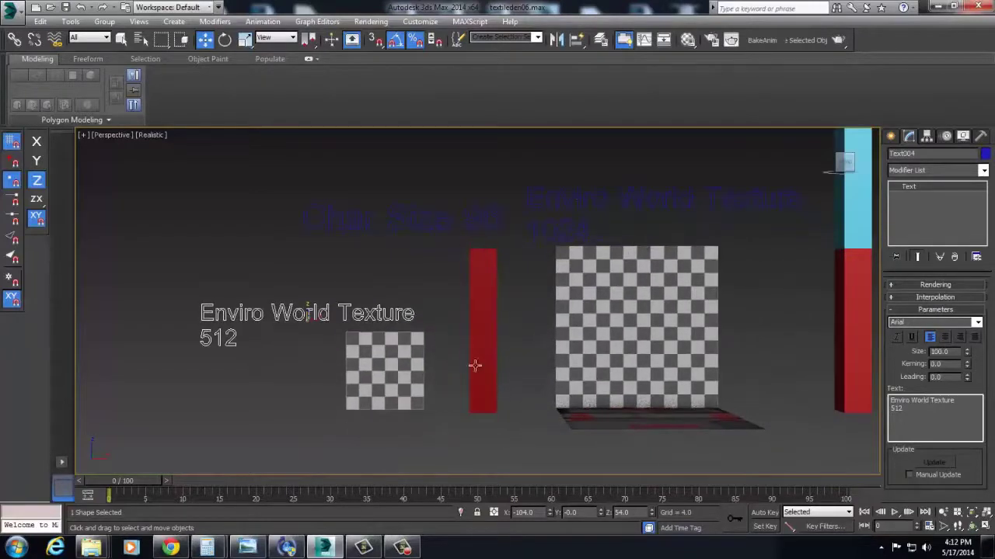
click(652, 330)
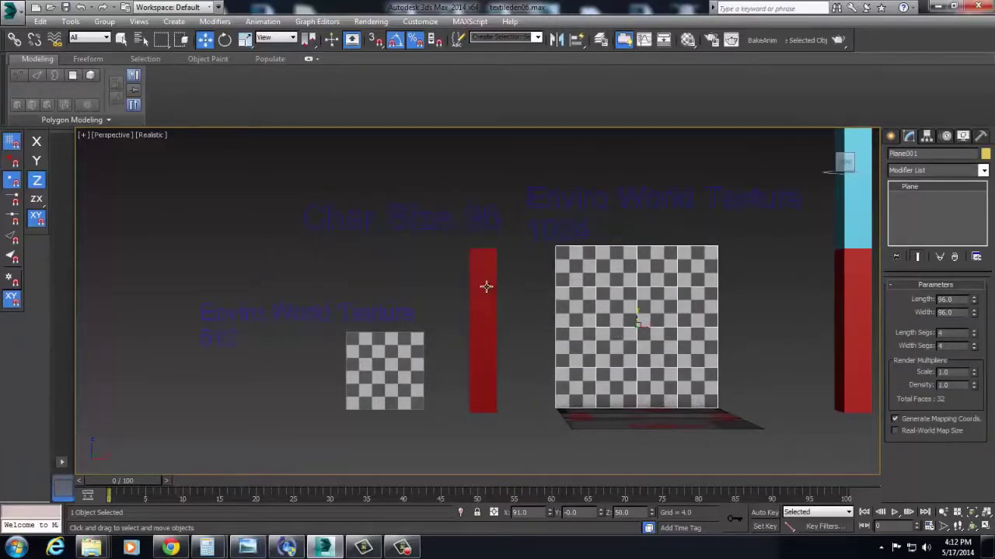
- Inspect the two-character-high 2048 checkered plane and the blue box stacked on the red one beside it
middle_drag(686, 370, 468, 417)
scroll(469, 417, down, 3)
scroll(571, 395, up, 2)
middle_drag(571, 396, 493, 316)
drag(509, 261, 666, 350)
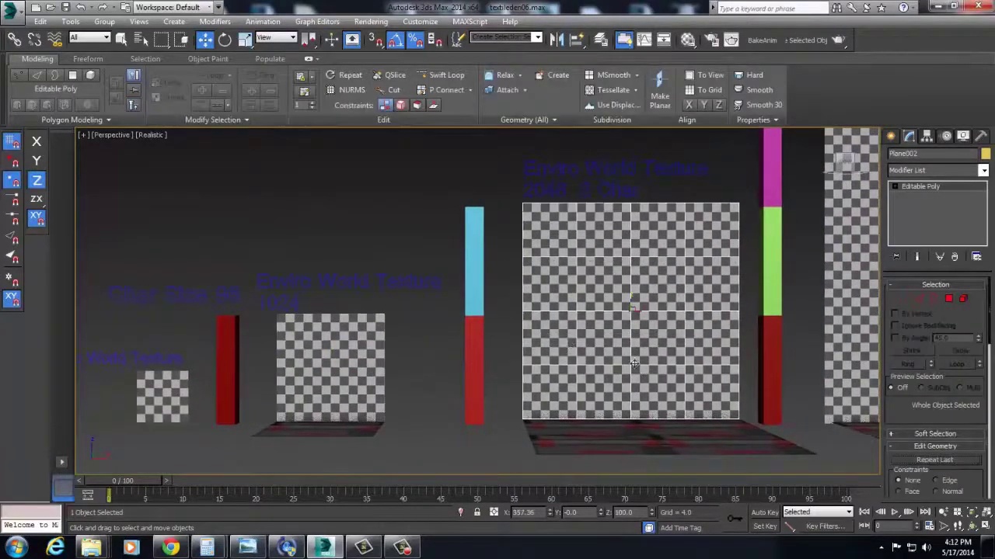
drag(444, 240, 471, 314)
- Inspect the "Enviro World Texture 4096-4 Char High" label above the largest checkered plane
middle_drag(700, 241, 565, 283)
scroll(565, 283, down, 2)
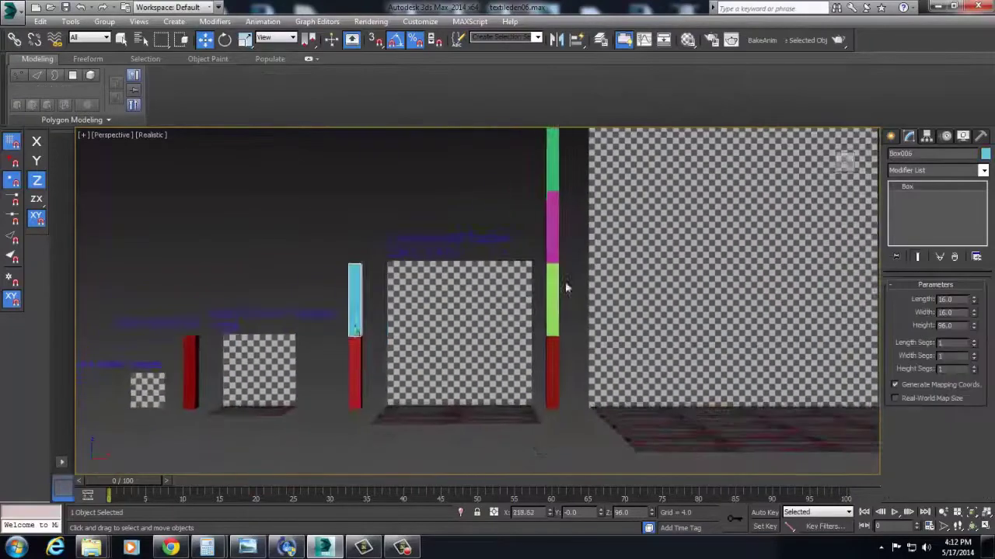
scroll(565, 285, down, 3)
scroll(482, 195, up, 4)
click(722, 254)
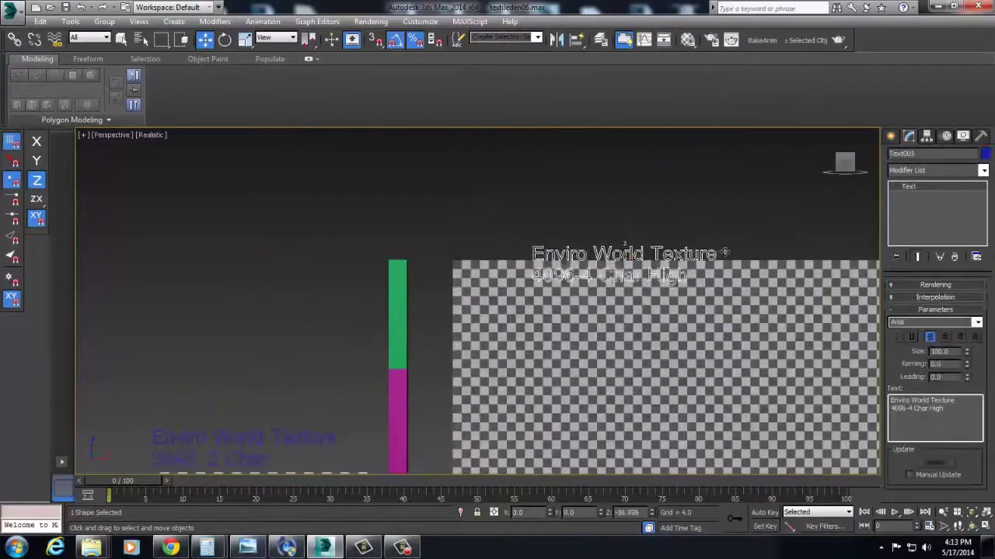
- Compare the 512, 1024, 2048 and 4096 checkered planes with the stacked character-height boxes beside them
scroll(650, 249, down, 5)
scroll(537, 214, up, 3)
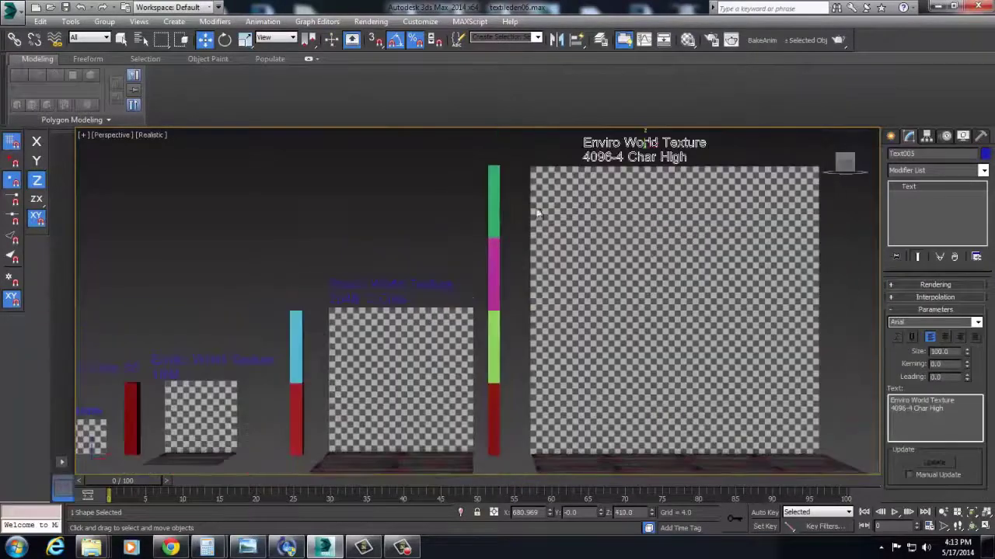
click(639, 157)
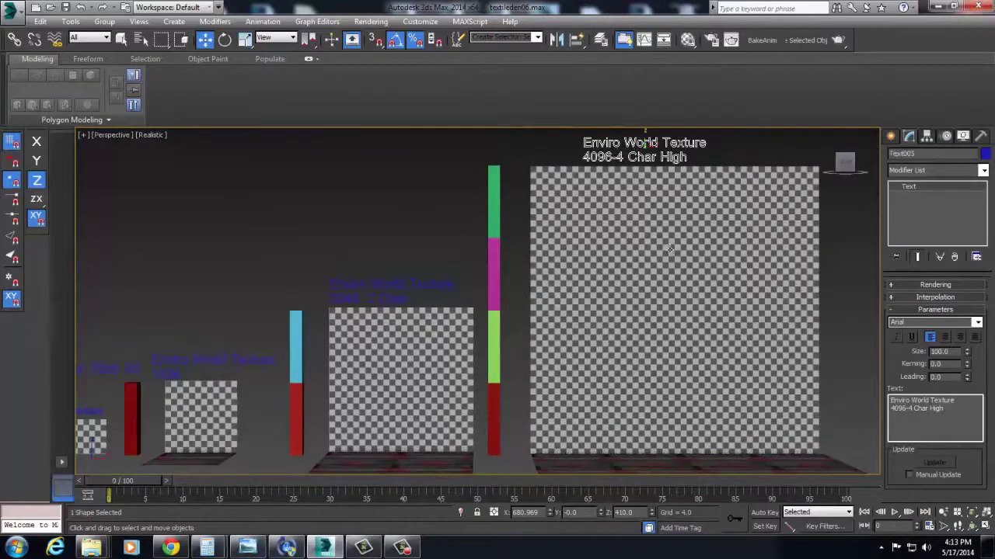
middle_drag(670, 250, 696, 247)
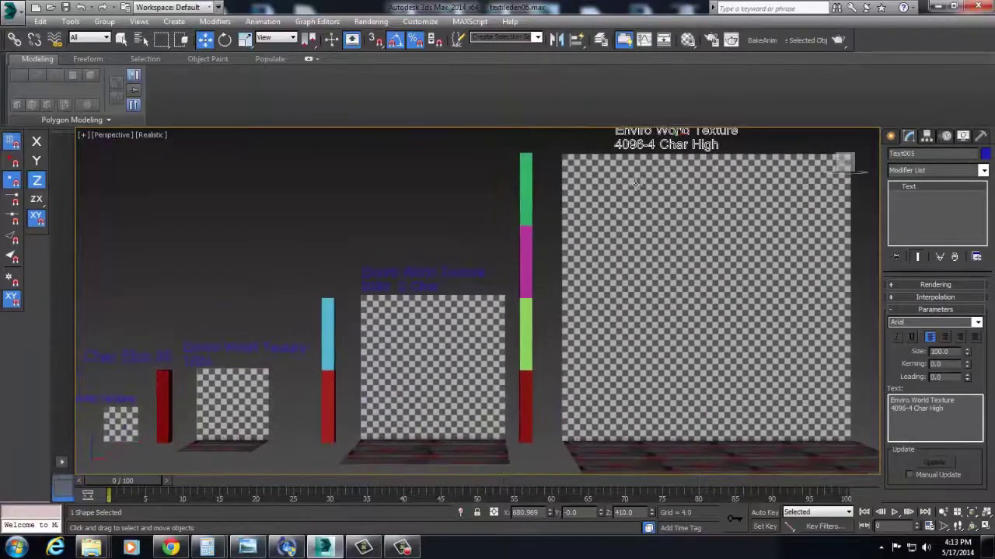
middle_drag(648, 313, 624, 335)
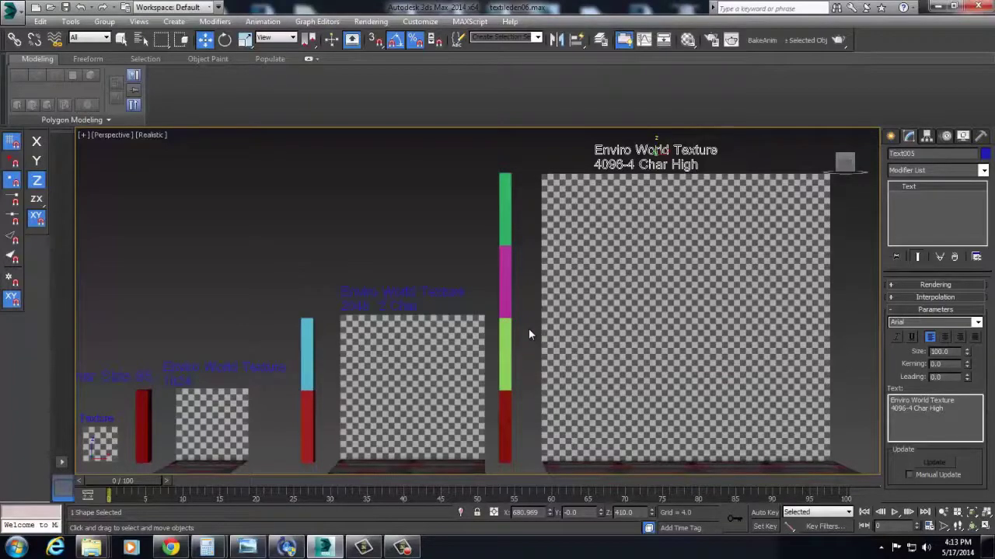
middle_drag(529, 331, 529, 301)
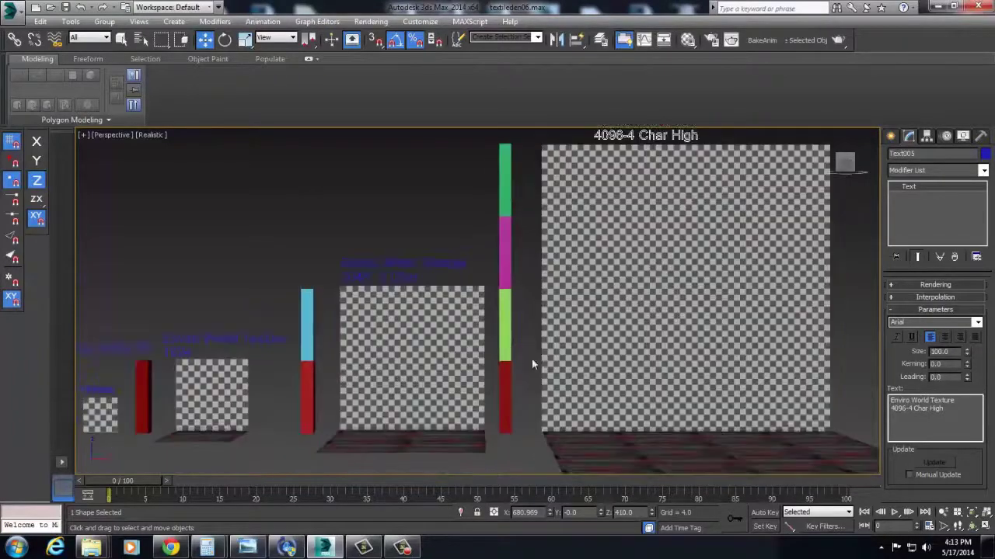
- Examine the 1024 floor texture on the ground plane in front of the one-character-high checkered plane
alt+middle_drag(533, 360, 553, 378)
scroll(548, 359, up, 3)
click(227, 407)
key(z)
alt+middle_drag(230, 408, 302, 436)
click(300, 435)
scroll(550, 380, up, 5)
scroll(555, 381, down, 4)
alt+middle_drag(555, 381, 406, 364)
scroll(463, 354, down, 3)
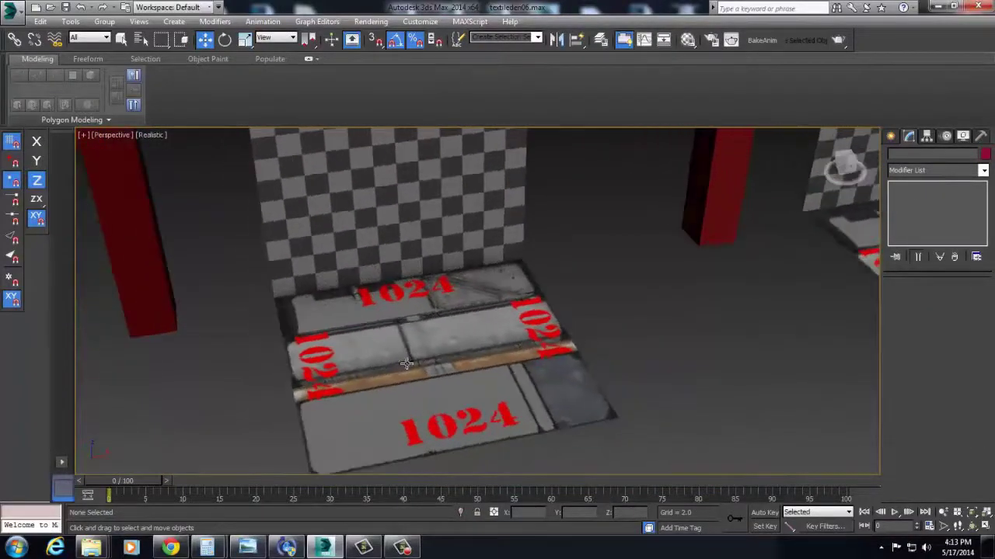
scroll(407, 363, down, 5)
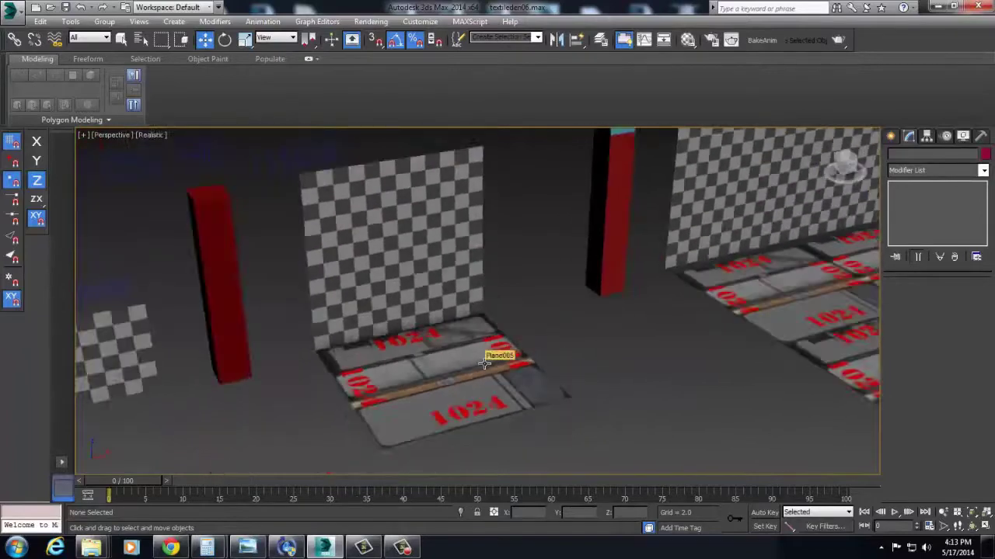
- Select the 1024 floor material in the Material Editor and accept the Gamma and LUT preferences with Gamma/LUT correction disabled
key(m)
click(72, 206)
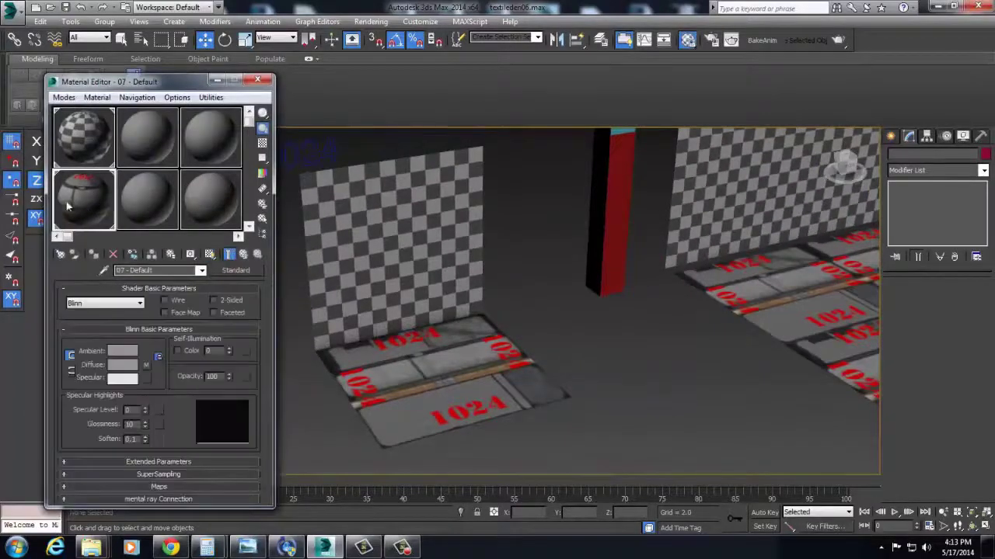
click(380, 21)
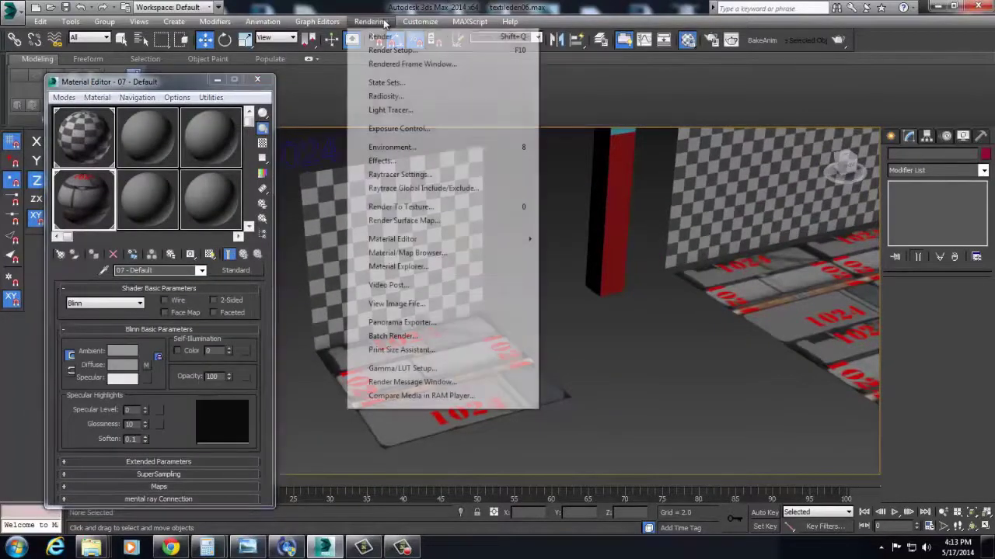
mouse_move(420, 21)
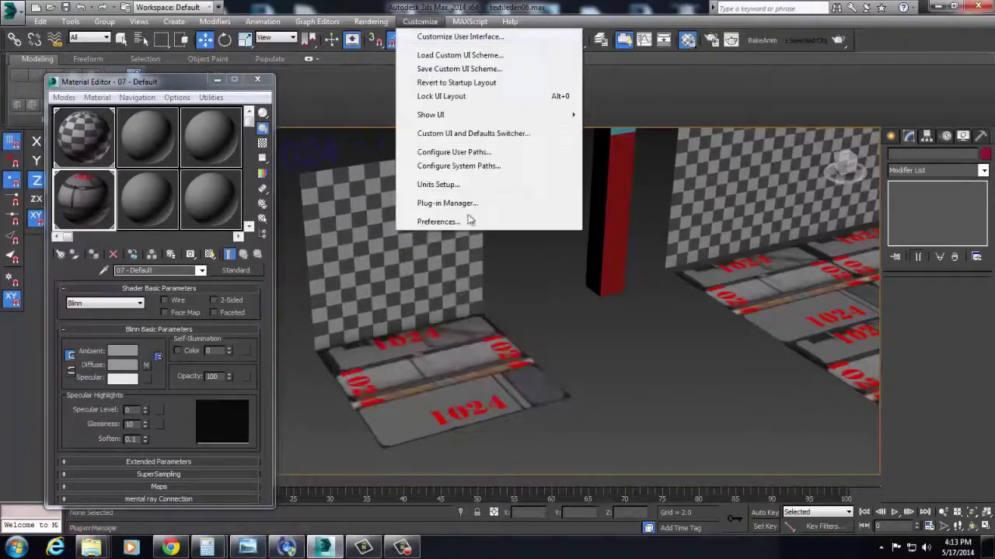
click(467, 233)
click(373, 22)
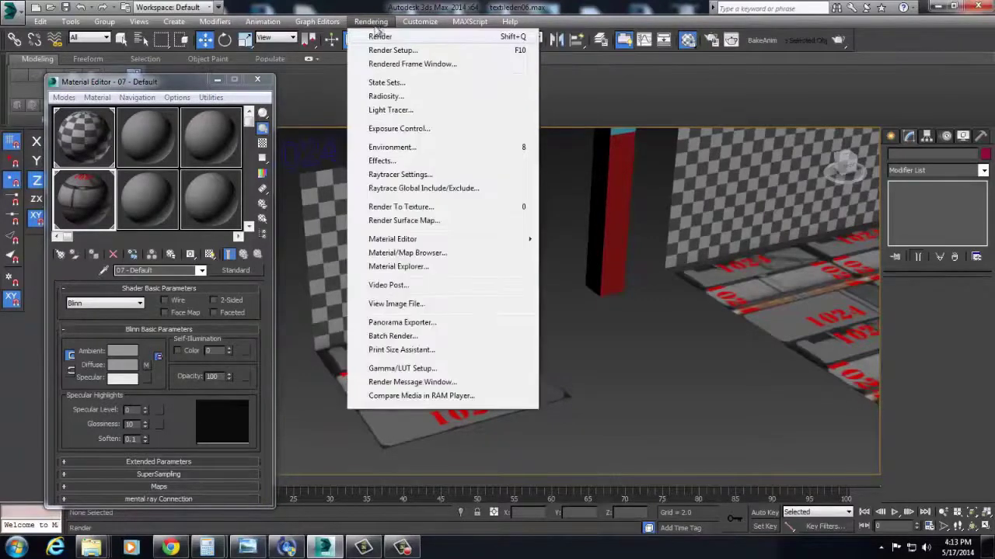
click(402, 368)
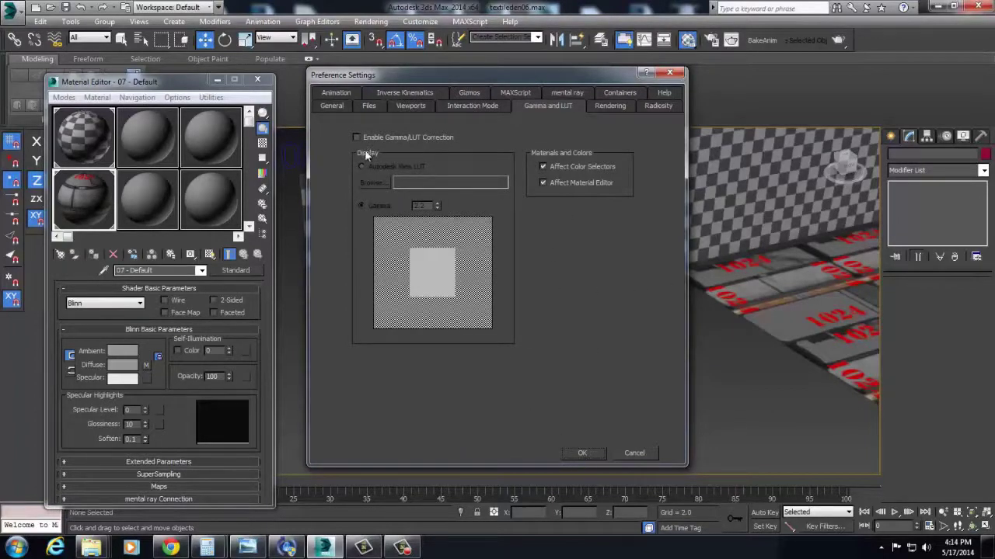
click(589, 455)
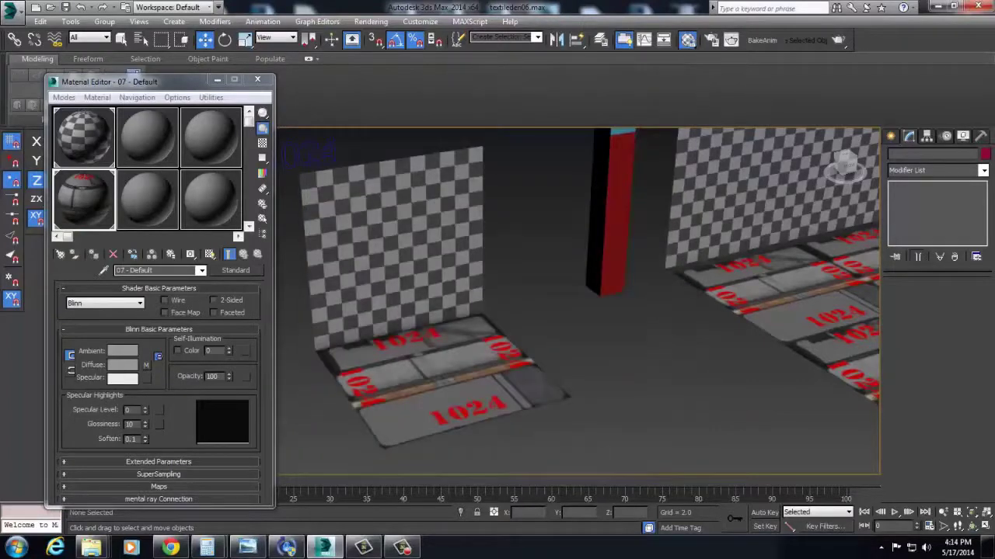
- Assign a Normal Bump map to the Bump channel of the floor material
click(158, 487)
click(194, 408)
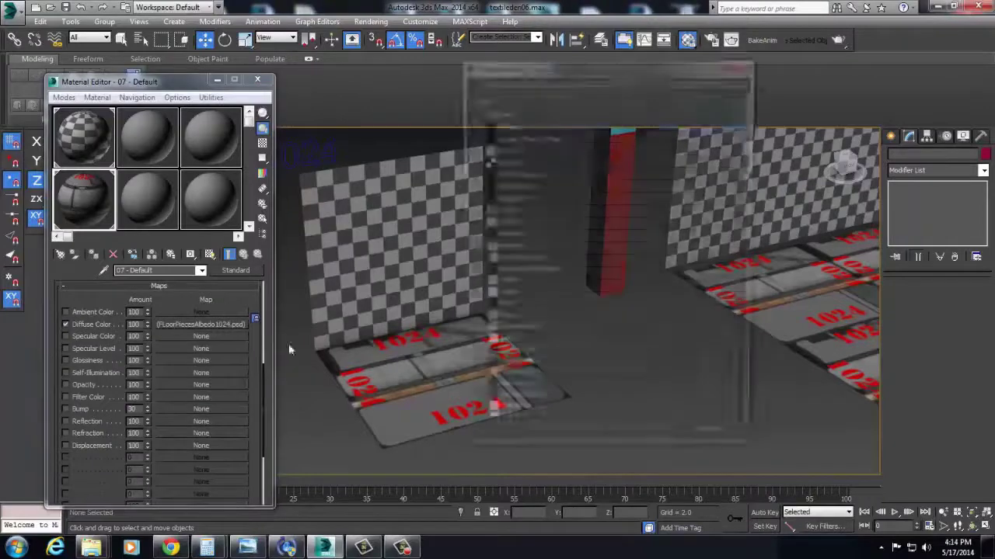
double_click(523, 336)
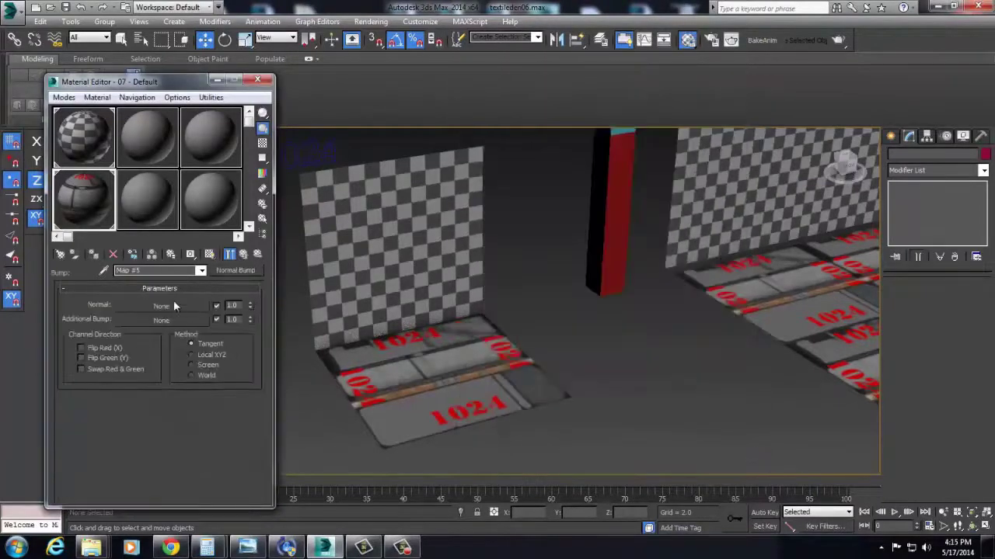
- Load the "BaseMaterial [Normal]FLoorPieces" bitmap from the FloorA folder as the Normal map and return to the parent material
click(163, 308)
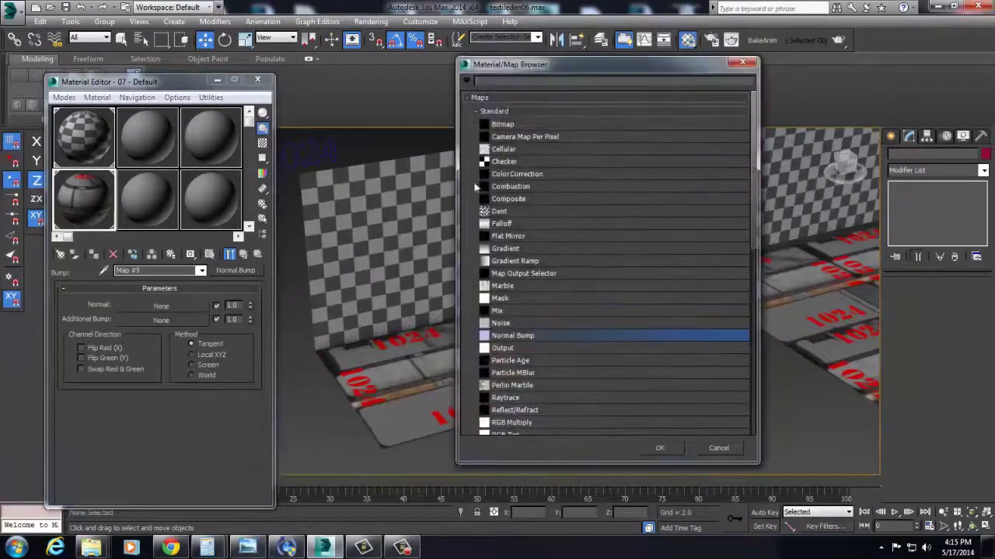
double_click(502, 125)
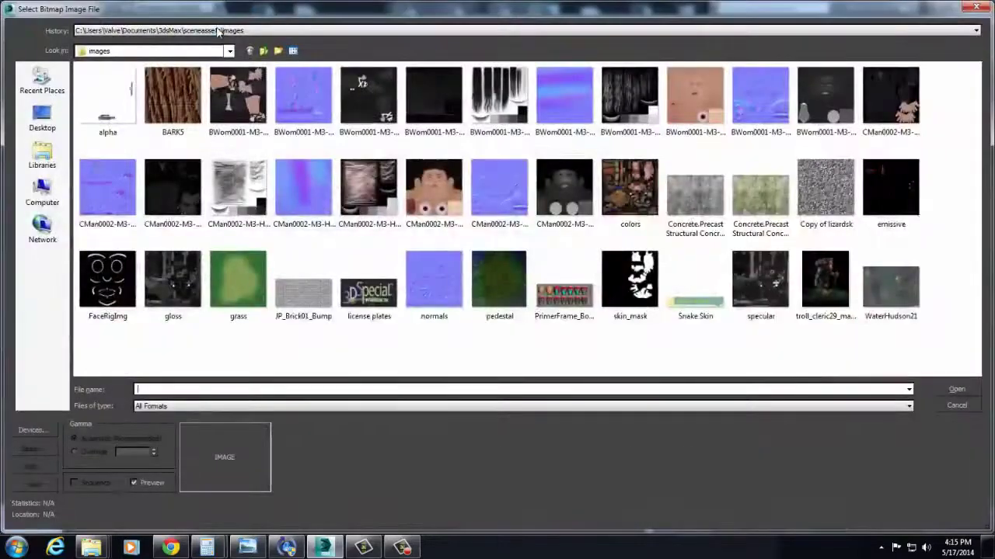
click(216, 30)
click(219, 66)
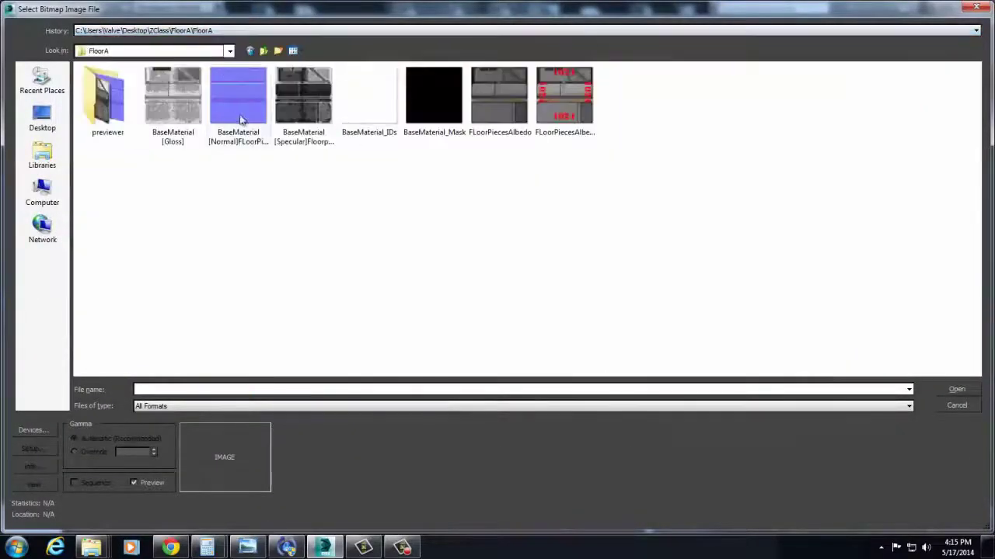
click(261, 120)
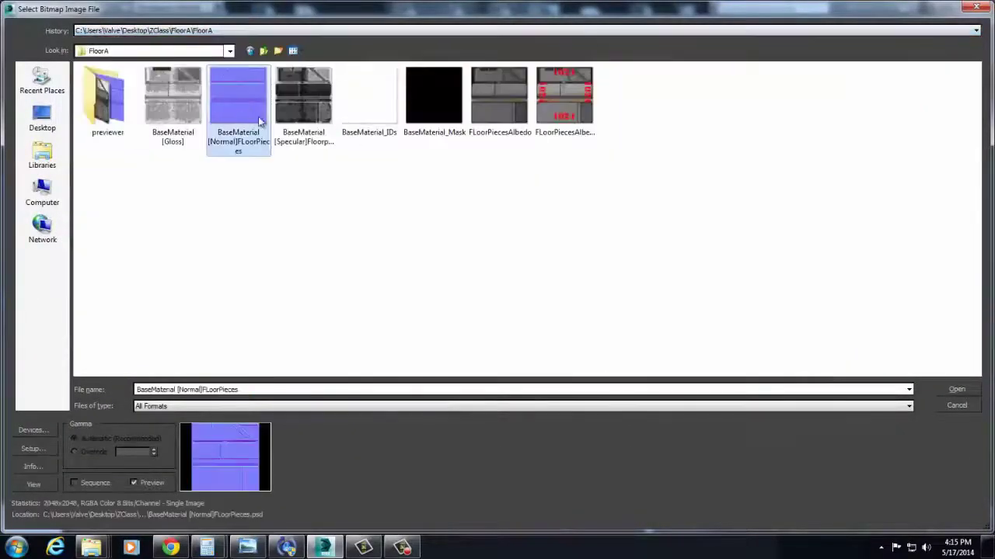
click(956, 389)
click(455, 371)
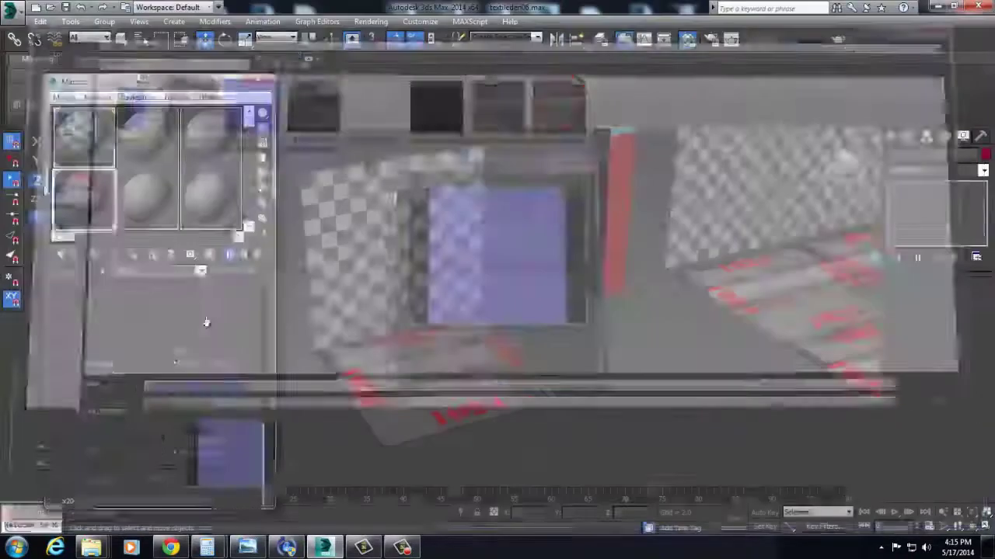
click(233, 255)
click(233, 255)
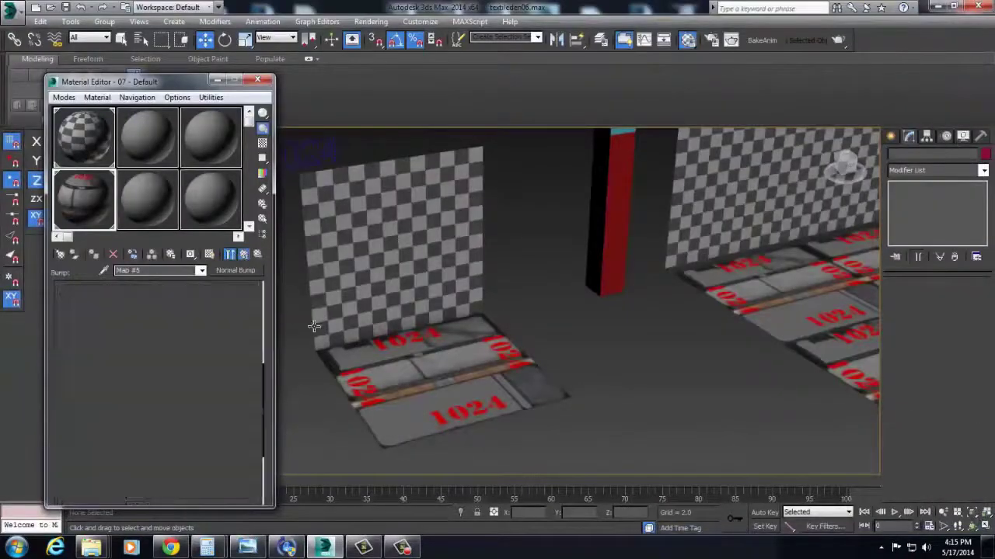
- Set the floor material's Specular Level to 47 and Glossiness to 40
scroll(116, 311, up, 5)
drag(145, 409, 150, 381)
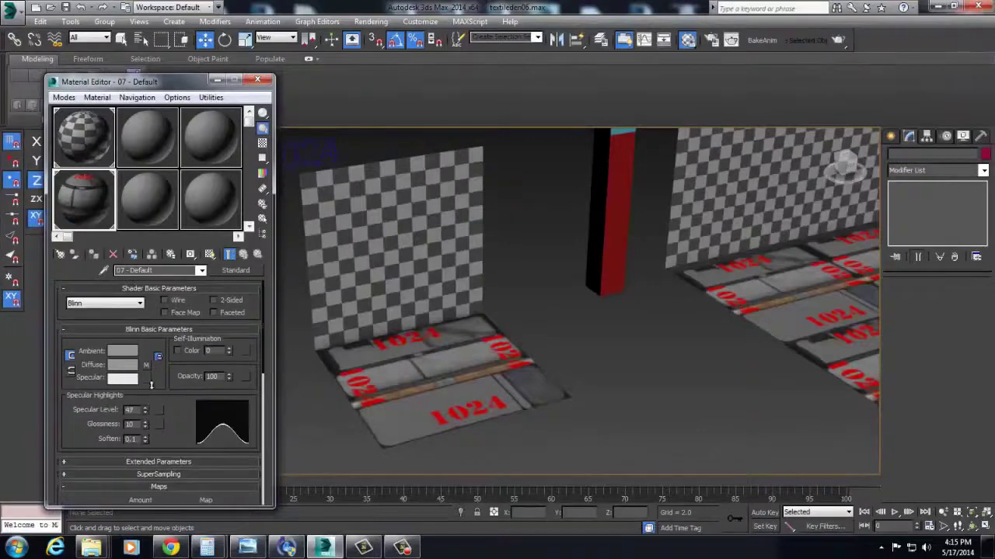
drag(146, 424, 151, 404)
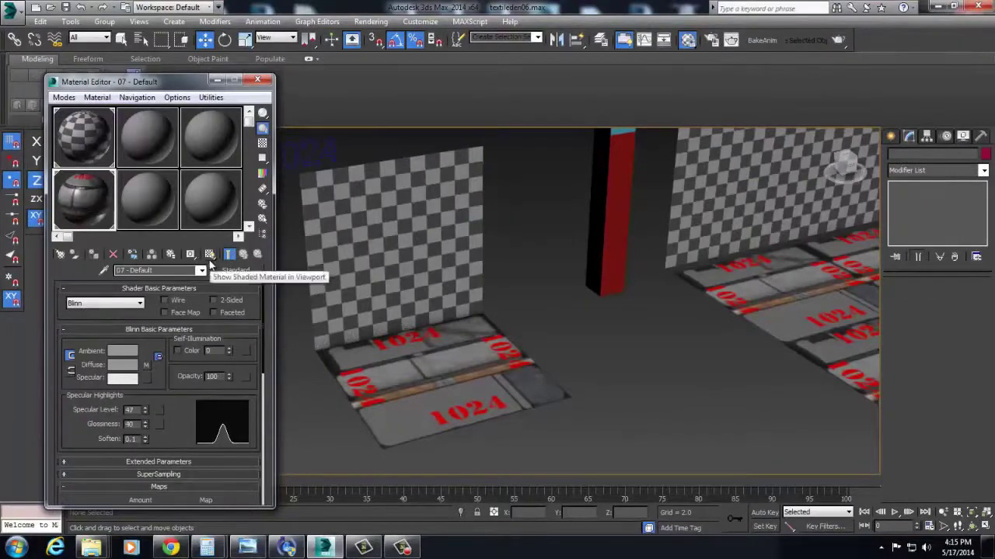
- Switch the floor material to realistic display with its maps in the viewport
click(210, 257)
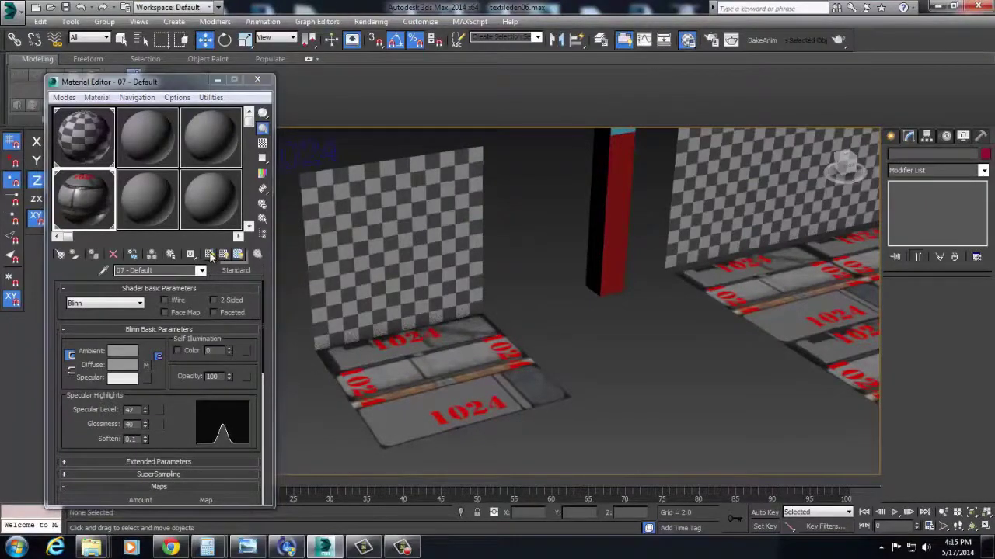
drag(211, 256, 242, 259)
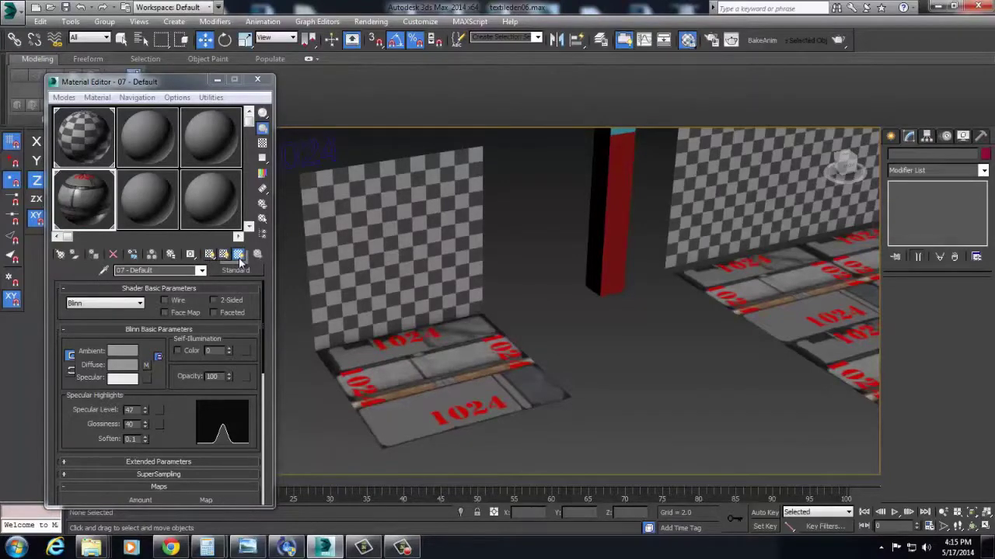
click(238, 256)
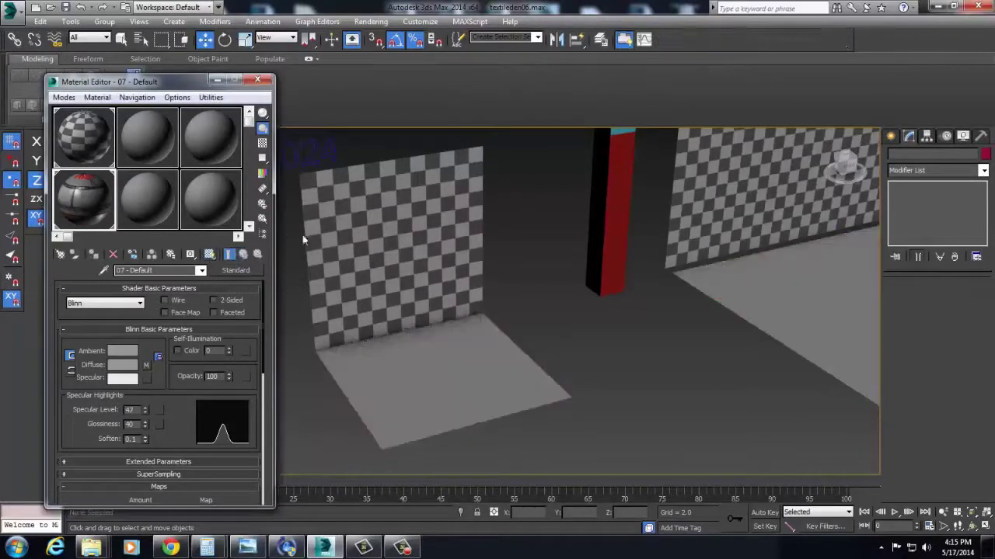
click(209, 254)
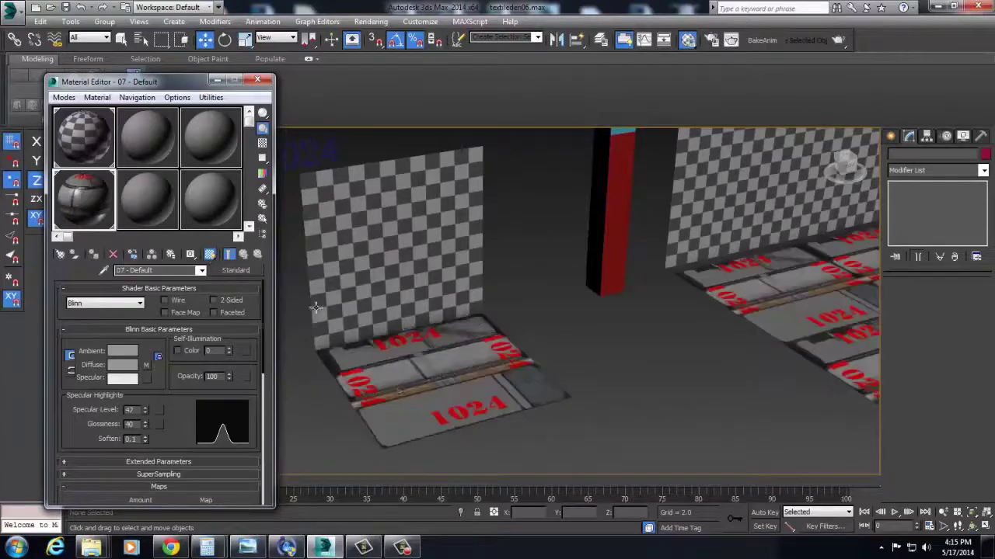
- Isolate the 1024 floor plane in the viewport and clear the selection
click(411, 372)
key(z)
alt+middle_drag(507, 361, 515, 398)
right_click(610, 323)
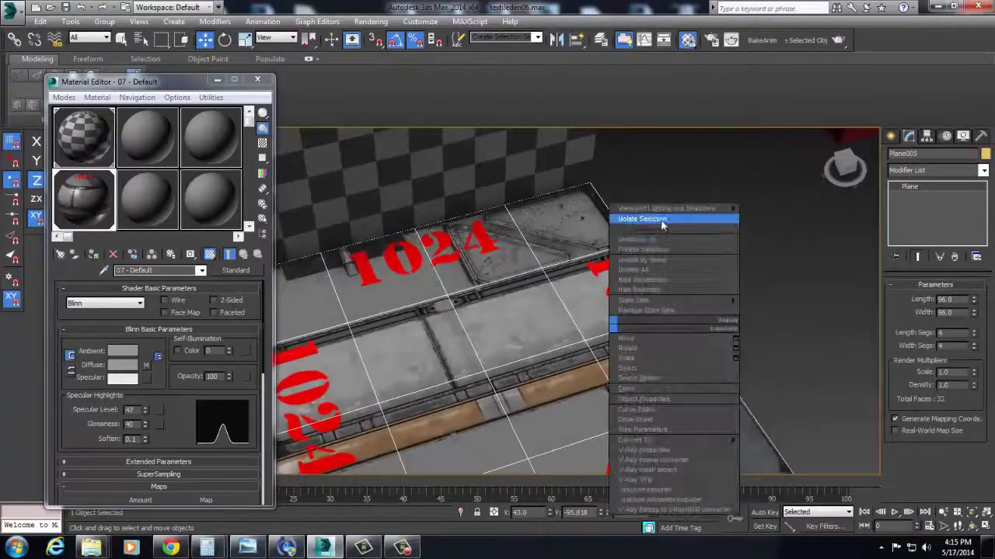
click(661, 222)
click(739, 272)
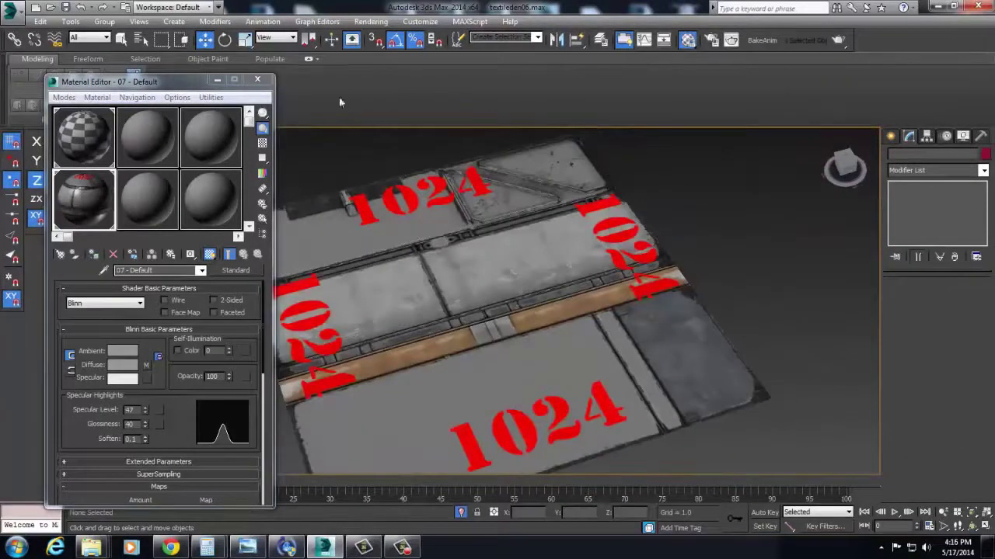
- Move the Material Editor clear of the viewport label and open the viewport's shading mode options
mouse_move(156, 81)
mouse_down()
mouse_move(155, 231)
mouse_move(192, 269)
mouse_up()
click(150, 134)
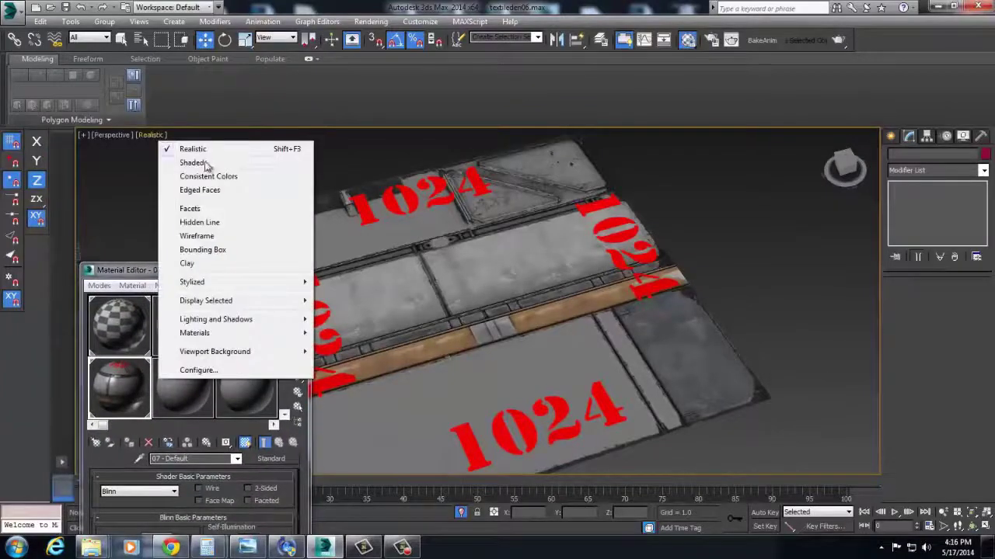